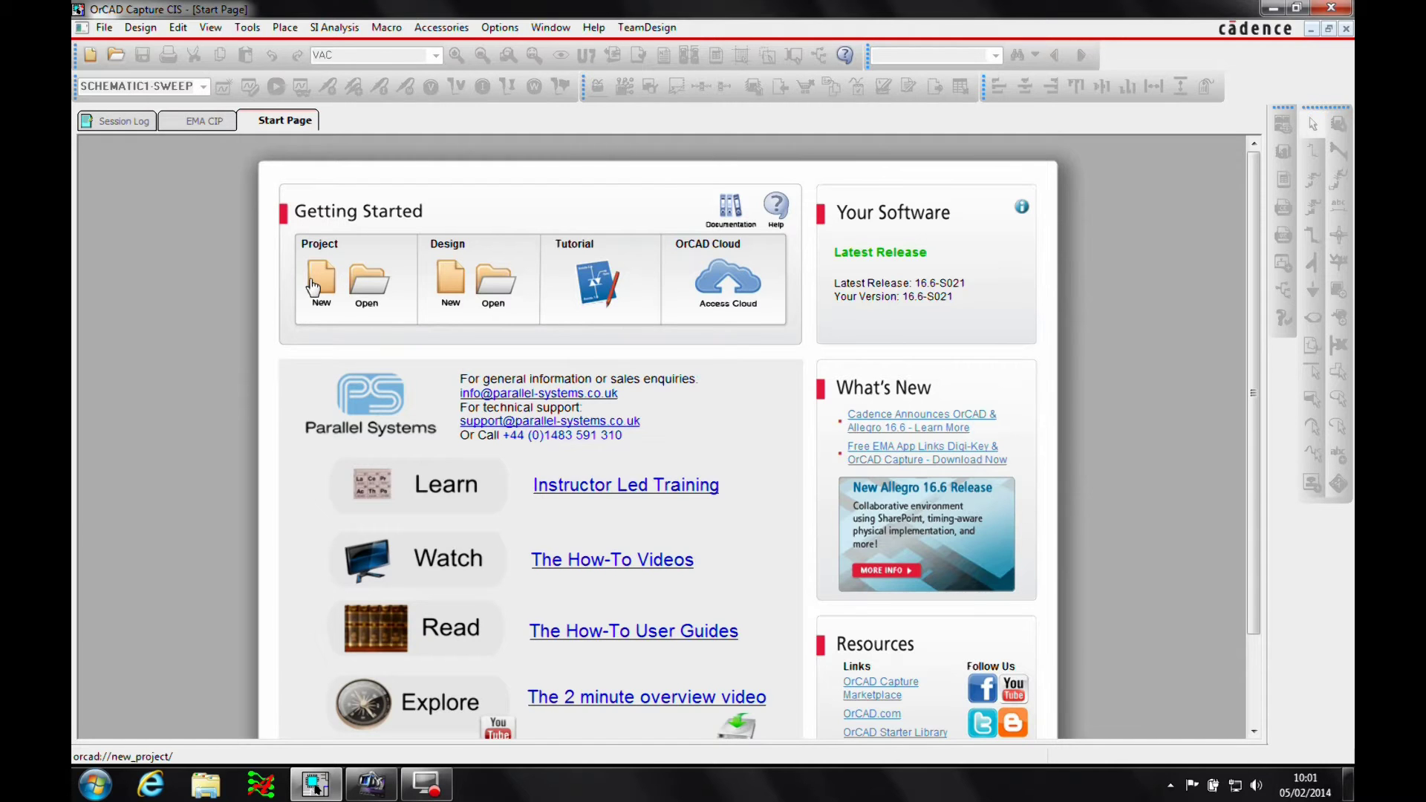
# - Create a new Analog or Mixed A/D project named resistors in C:\Working\Pspice\resistors
pyautogui.click(104, 28)
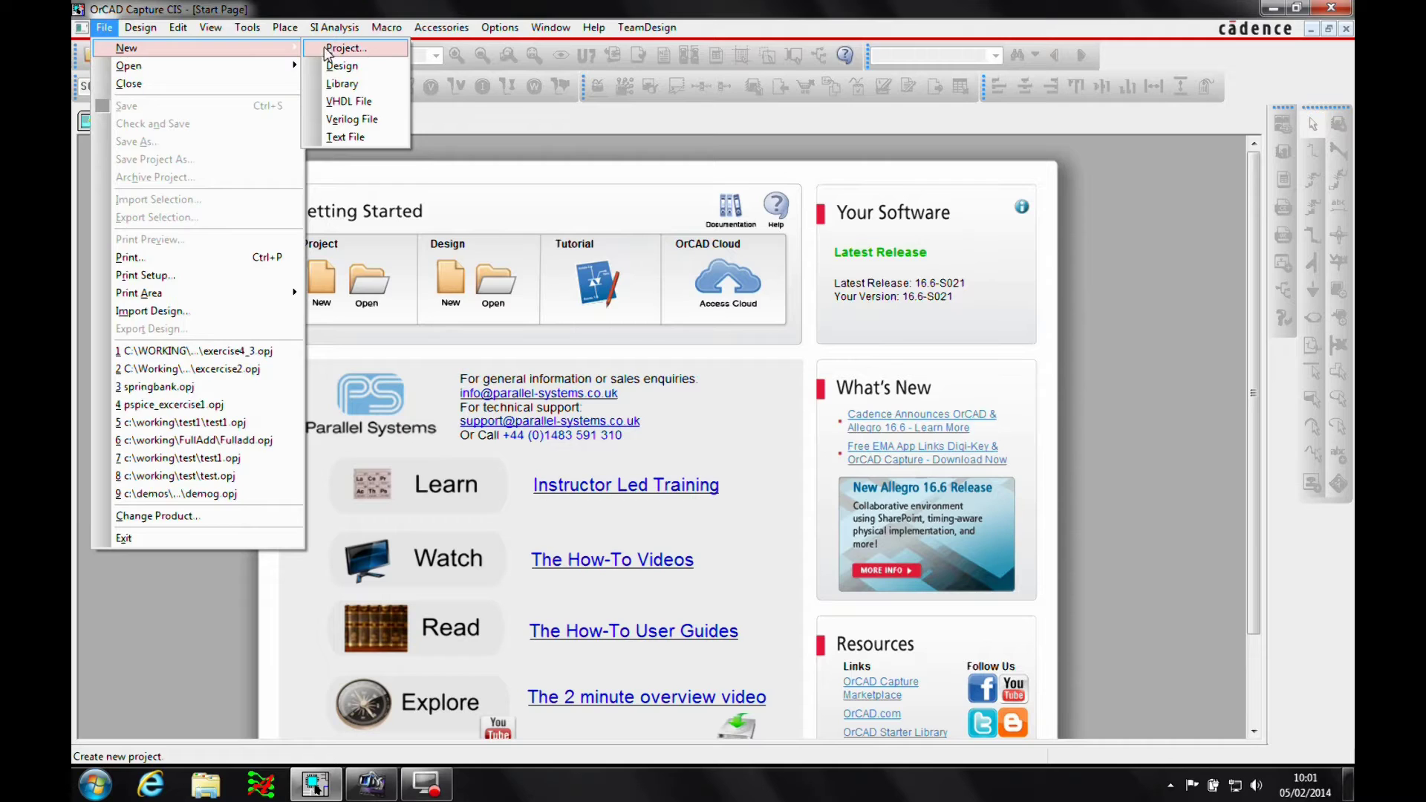
pyautogui.click(330, 49)
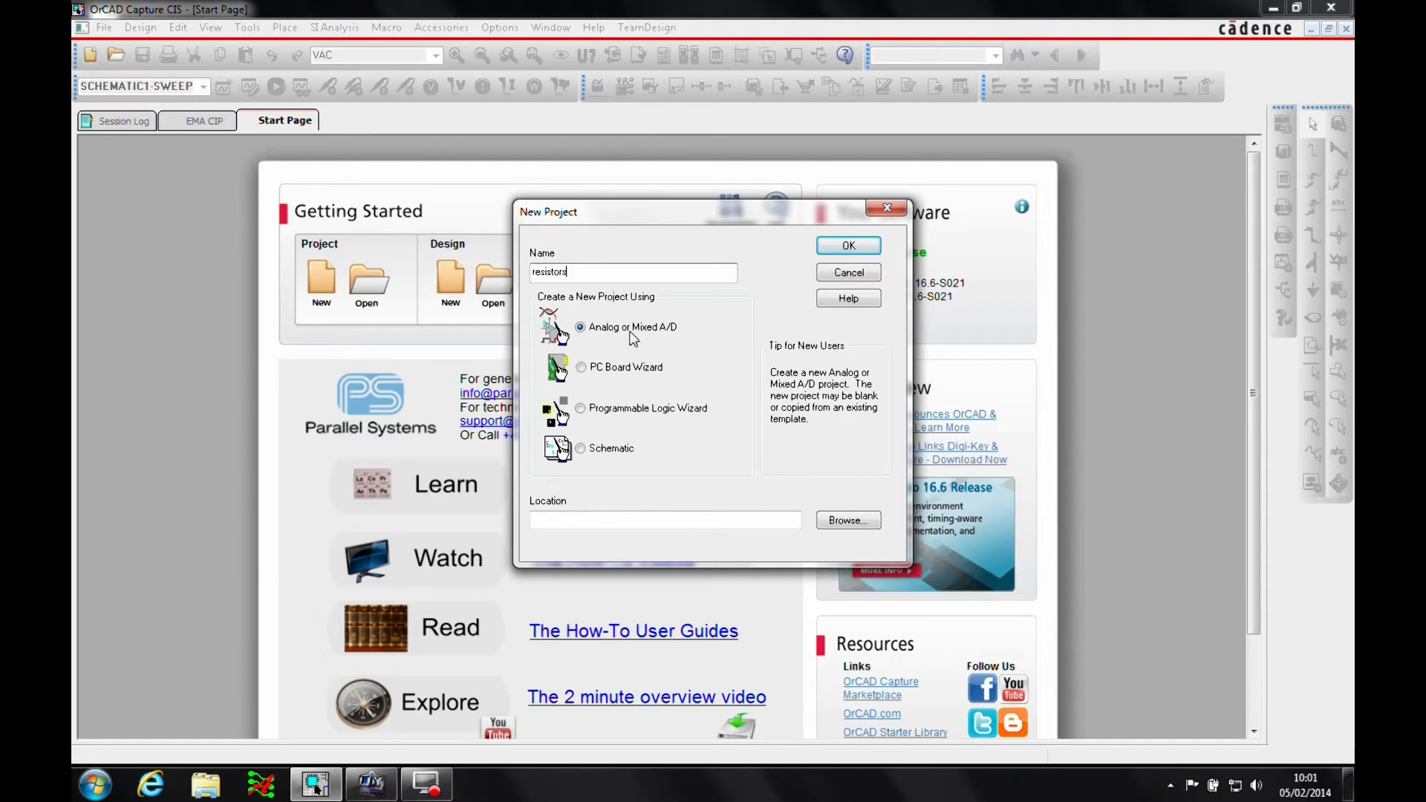
pyautogui.click(861, 523)
pyautogui.moveTo(715, 362); pyautogui.dragTo(715, 398)
pyautogui.doubleClick(654, 413)
pyautogui.scroll(-5, 704, 395)
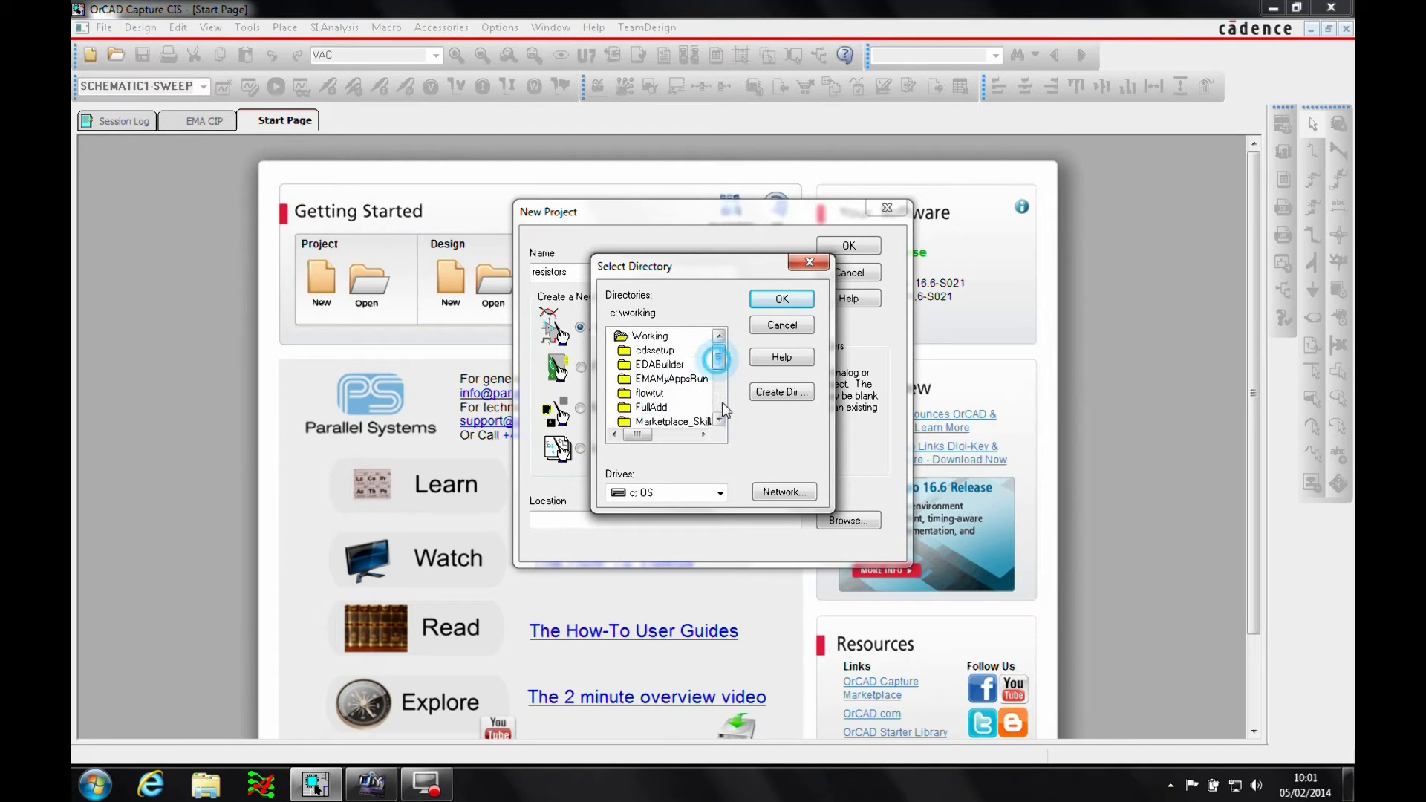
pyautogui.doubleClick(667, 391)
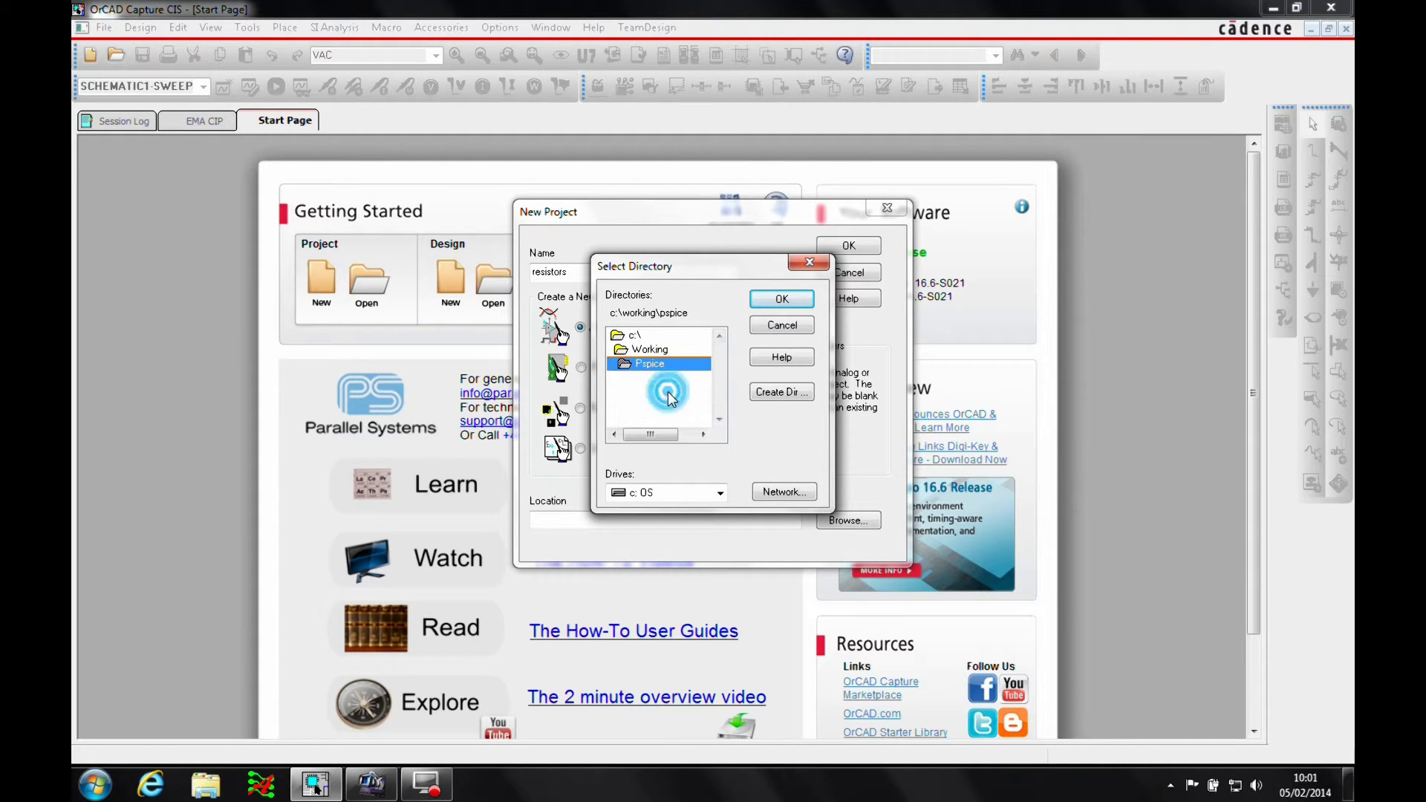
pyautogui.click(783, 299)
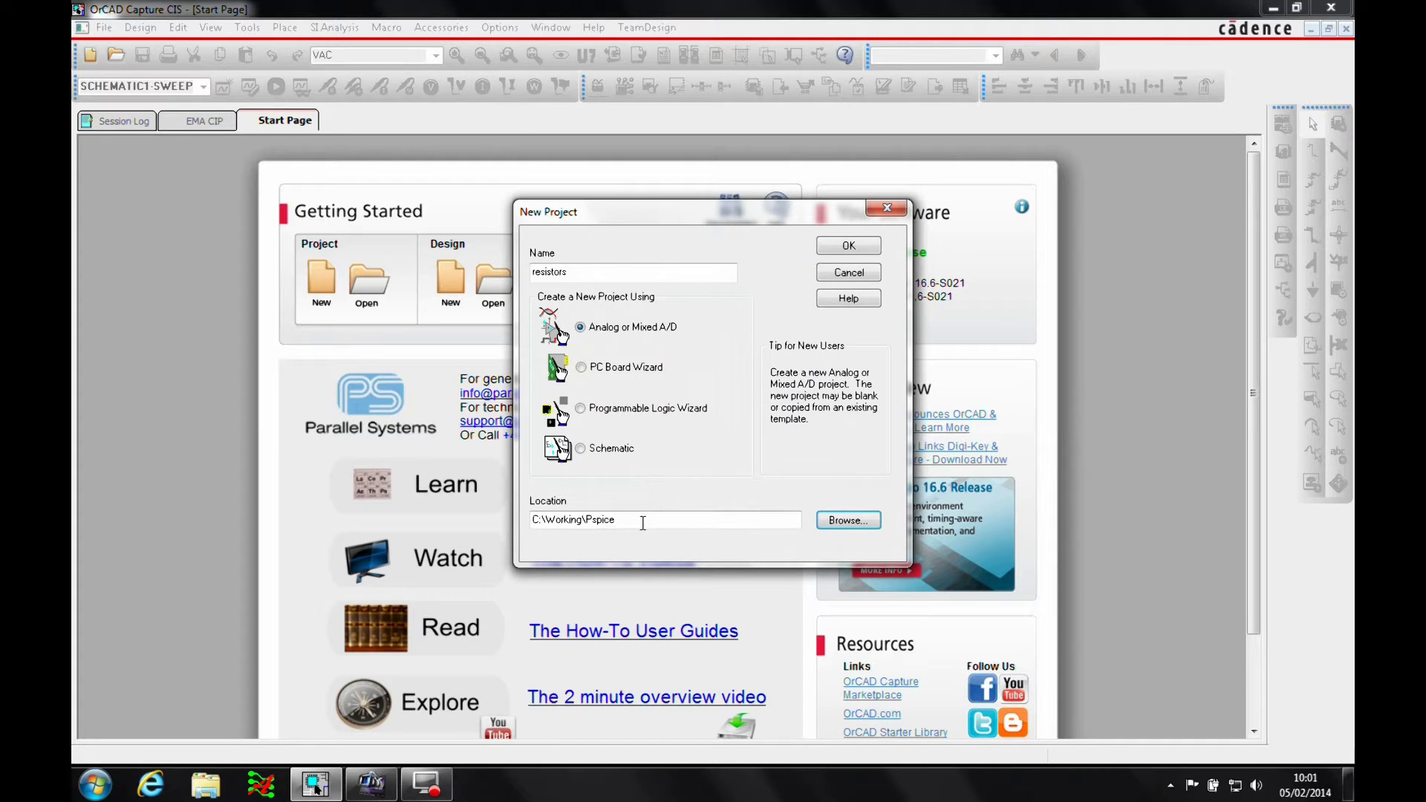
pyautogui.click(643, 520)
pyautogui.write('\\resistors')
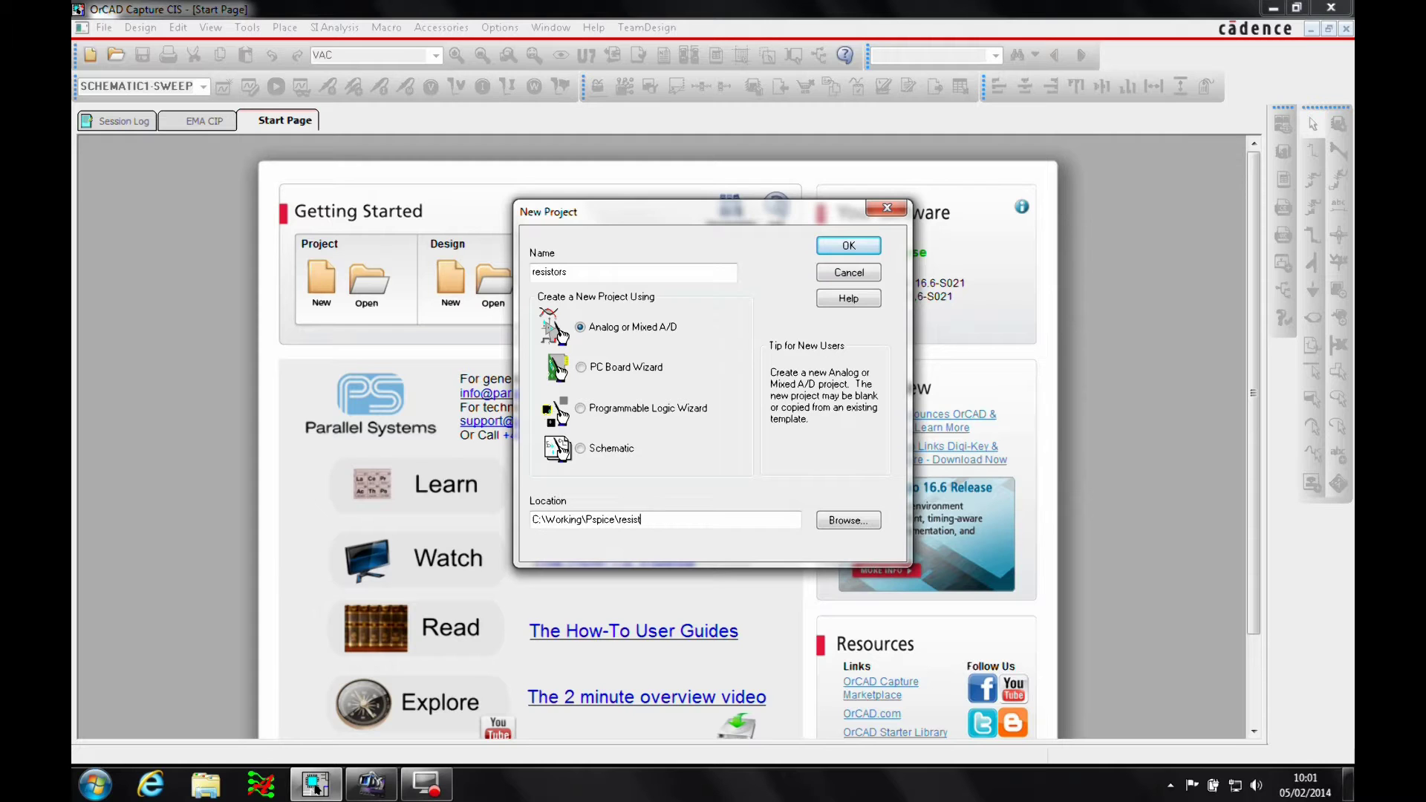
pyautogui.click(868, 247)
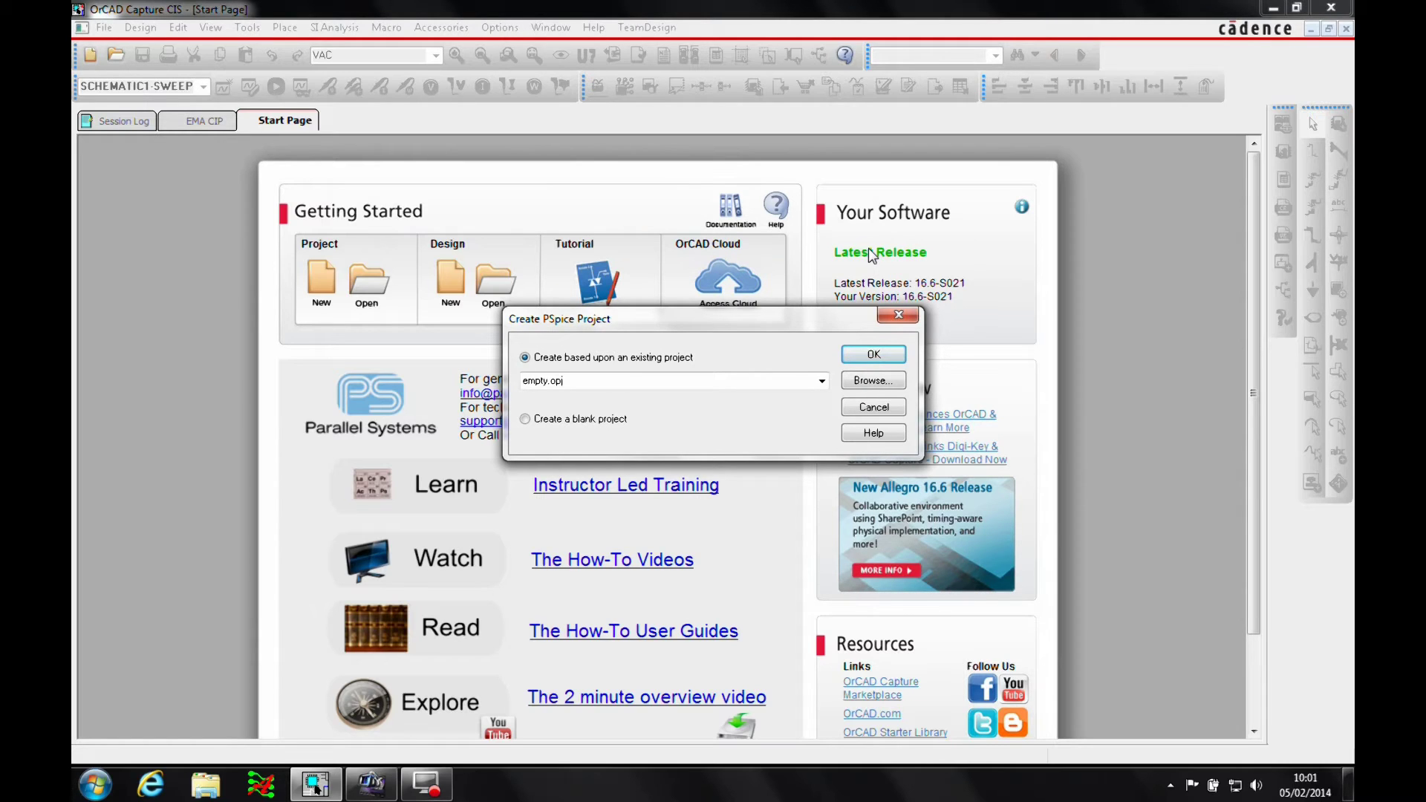
# - Base the new project on the simple.opj template
pyautogui.click(821, 381)
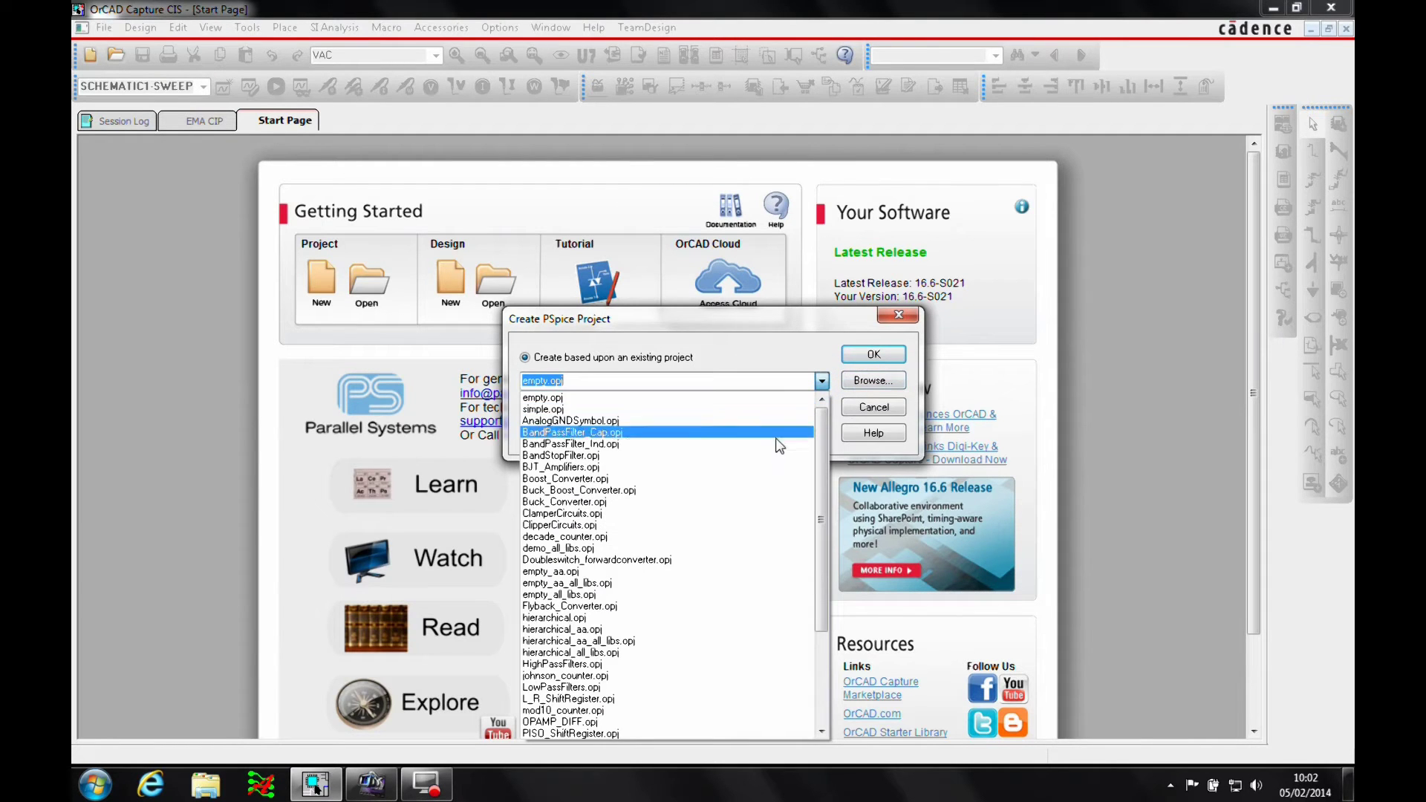
pyautogui.click(727, 410)
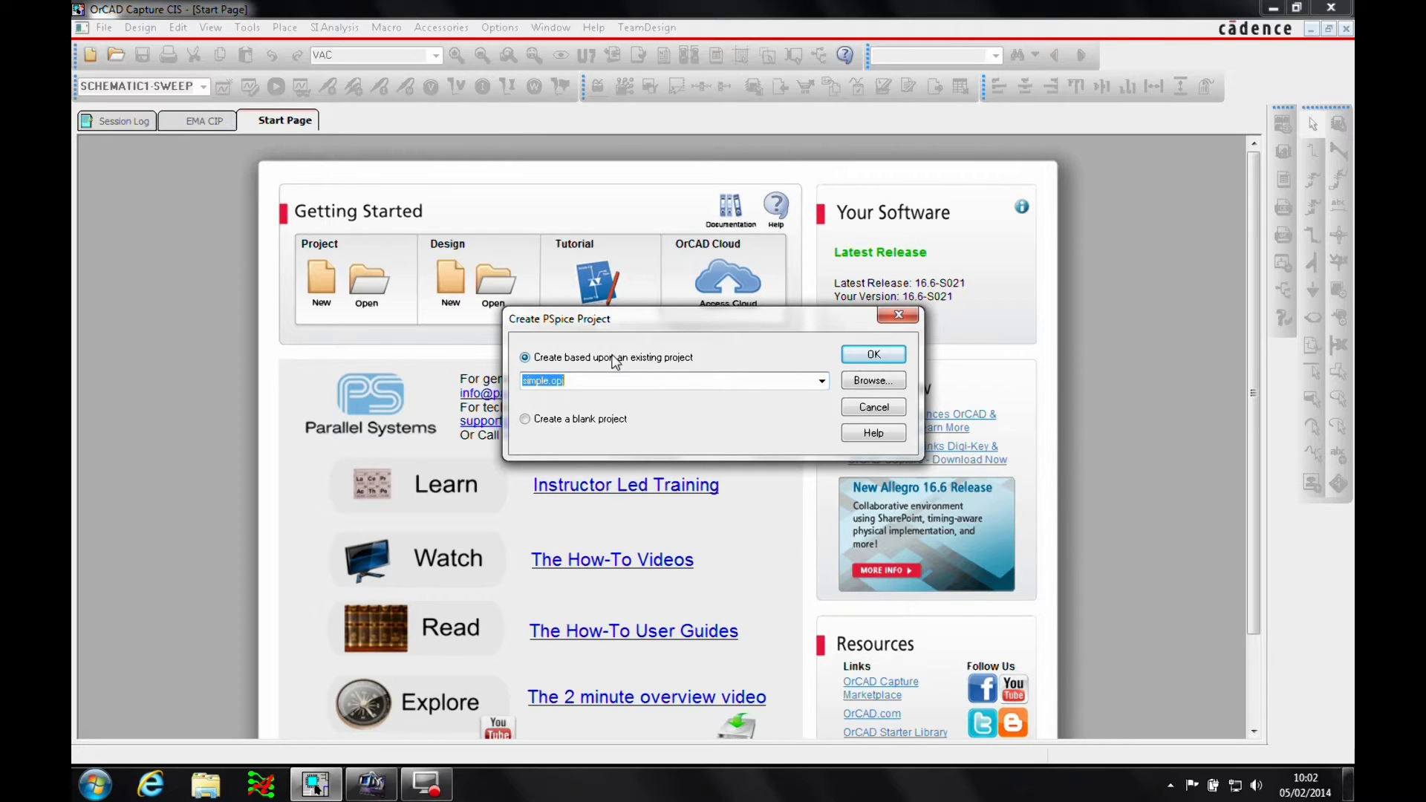
pyautogui.click(863, 356)
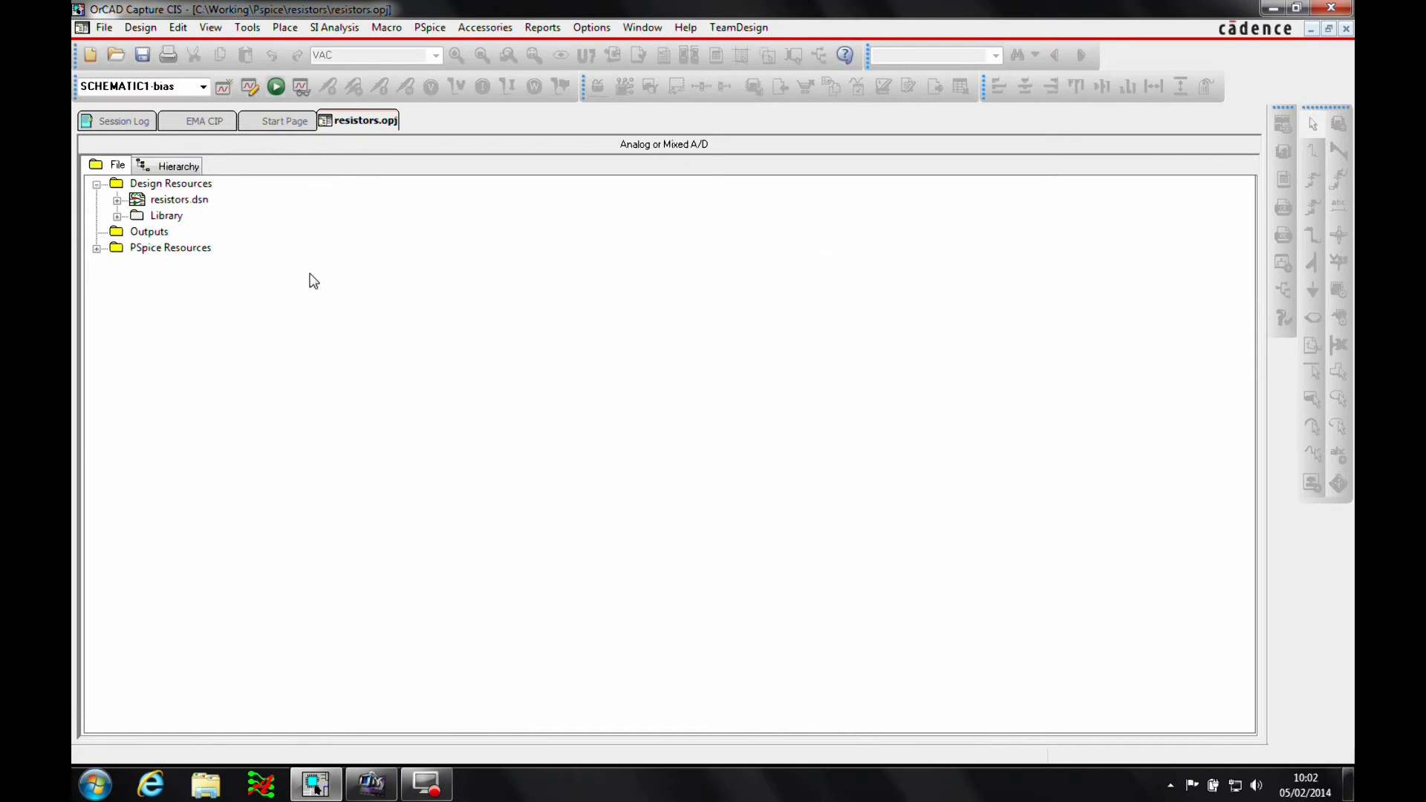
# - Open PAGE1 under resistors.dsn > SCHEMATIC1 and delete the template's VCC/VIN circuit and instruction text
pyautogui.doubleClick(195, 202)
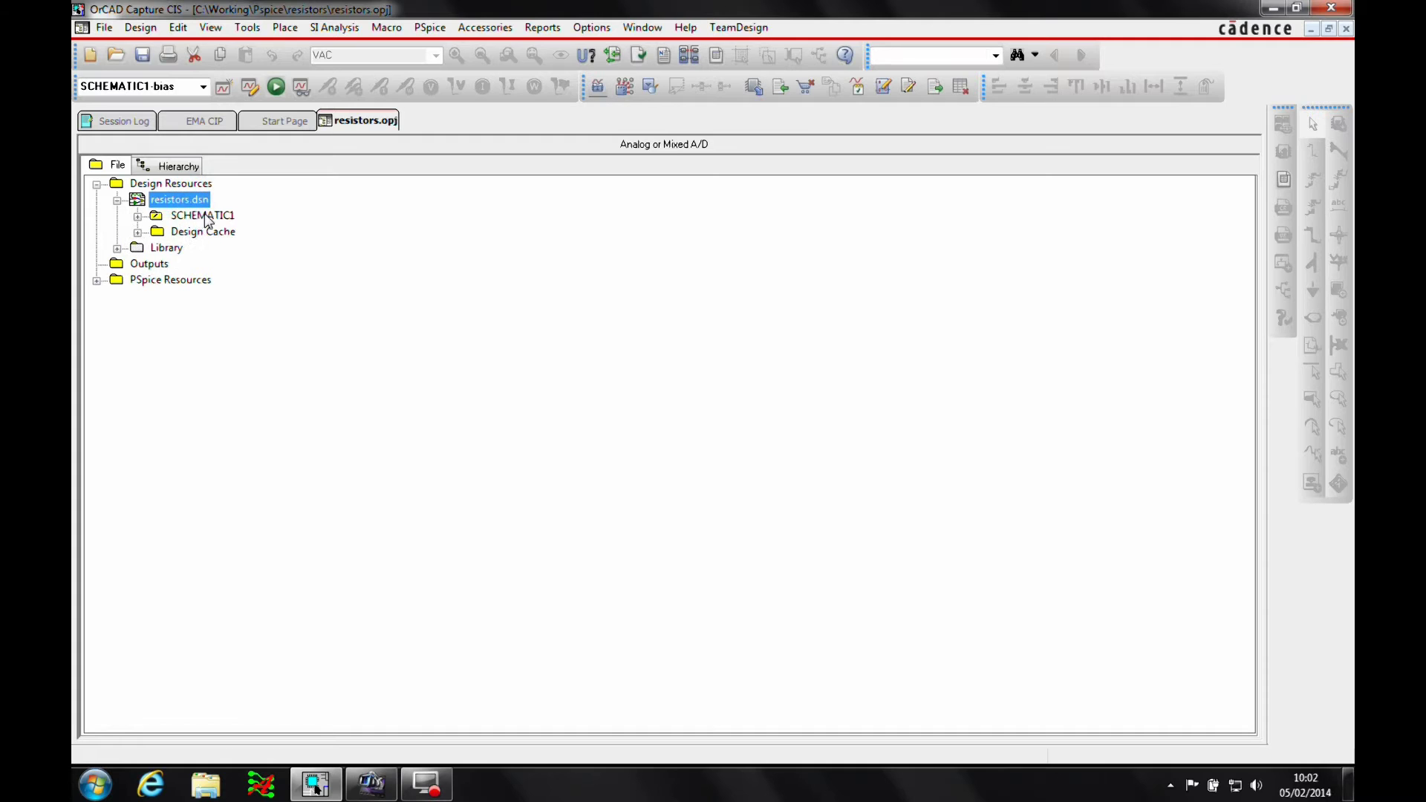
pyautogui.doubleClick(204, 216)
pyautogui.doubleClick(206, 231)
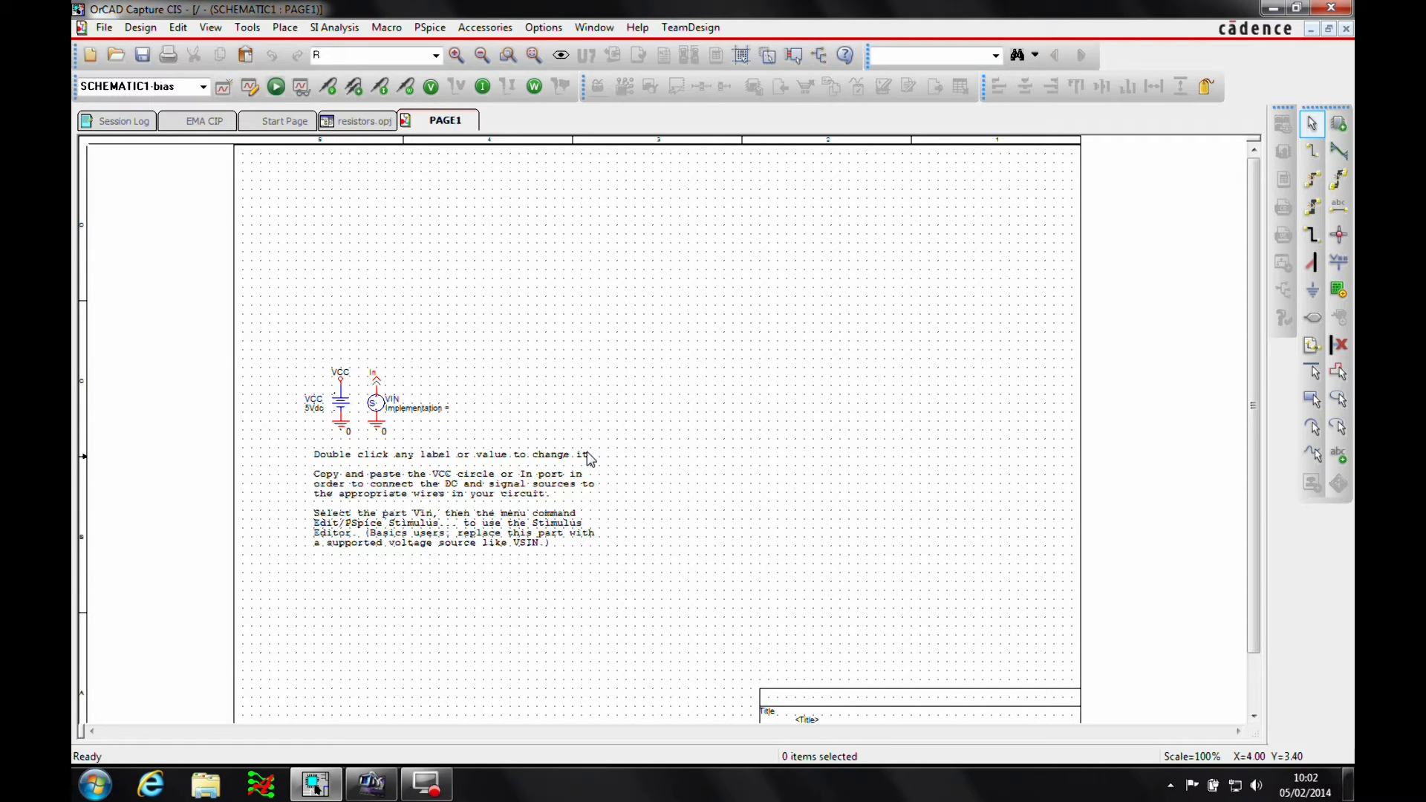
pyautogui.moveTo(281, 576); pyautogui.dragTo(663, 335)
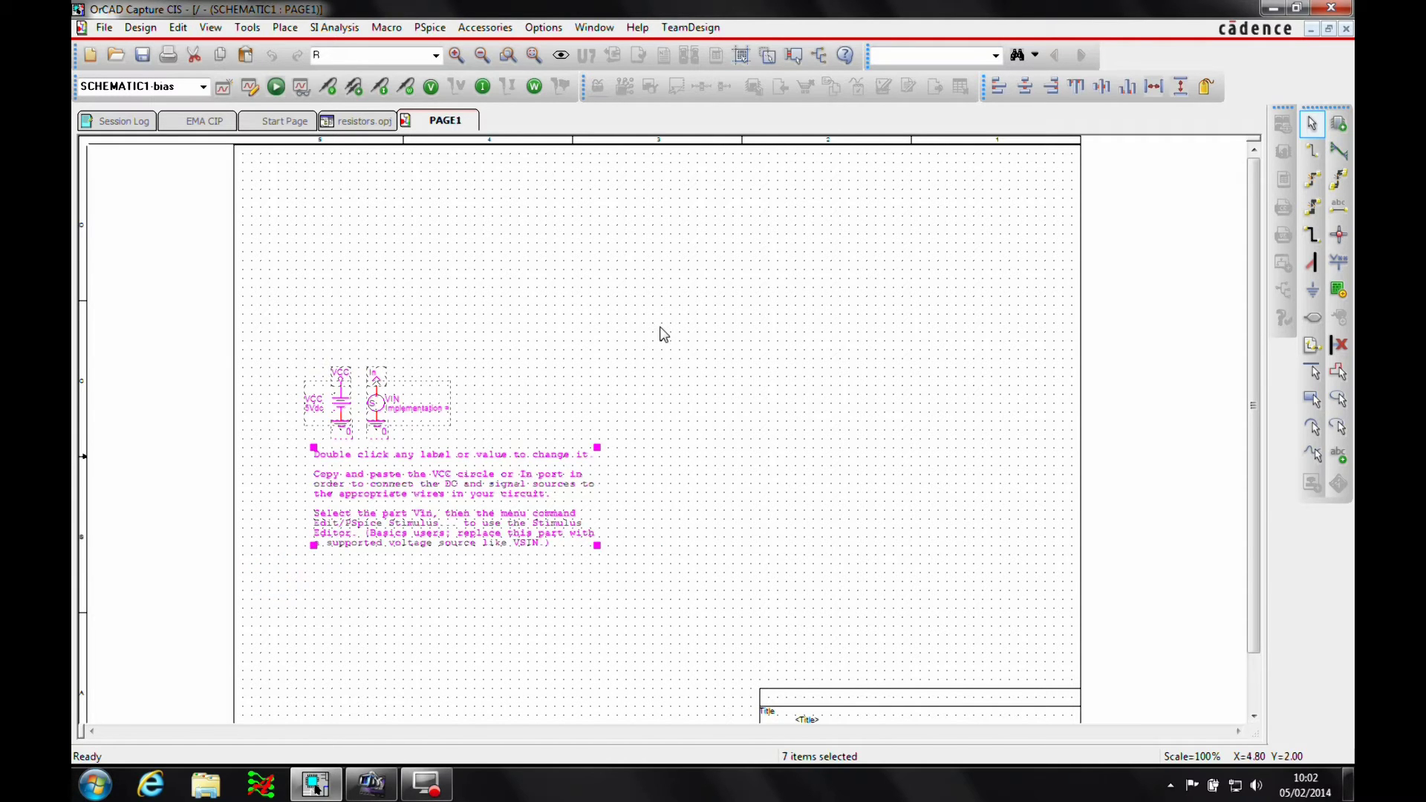
pyautogui.press('Delete')
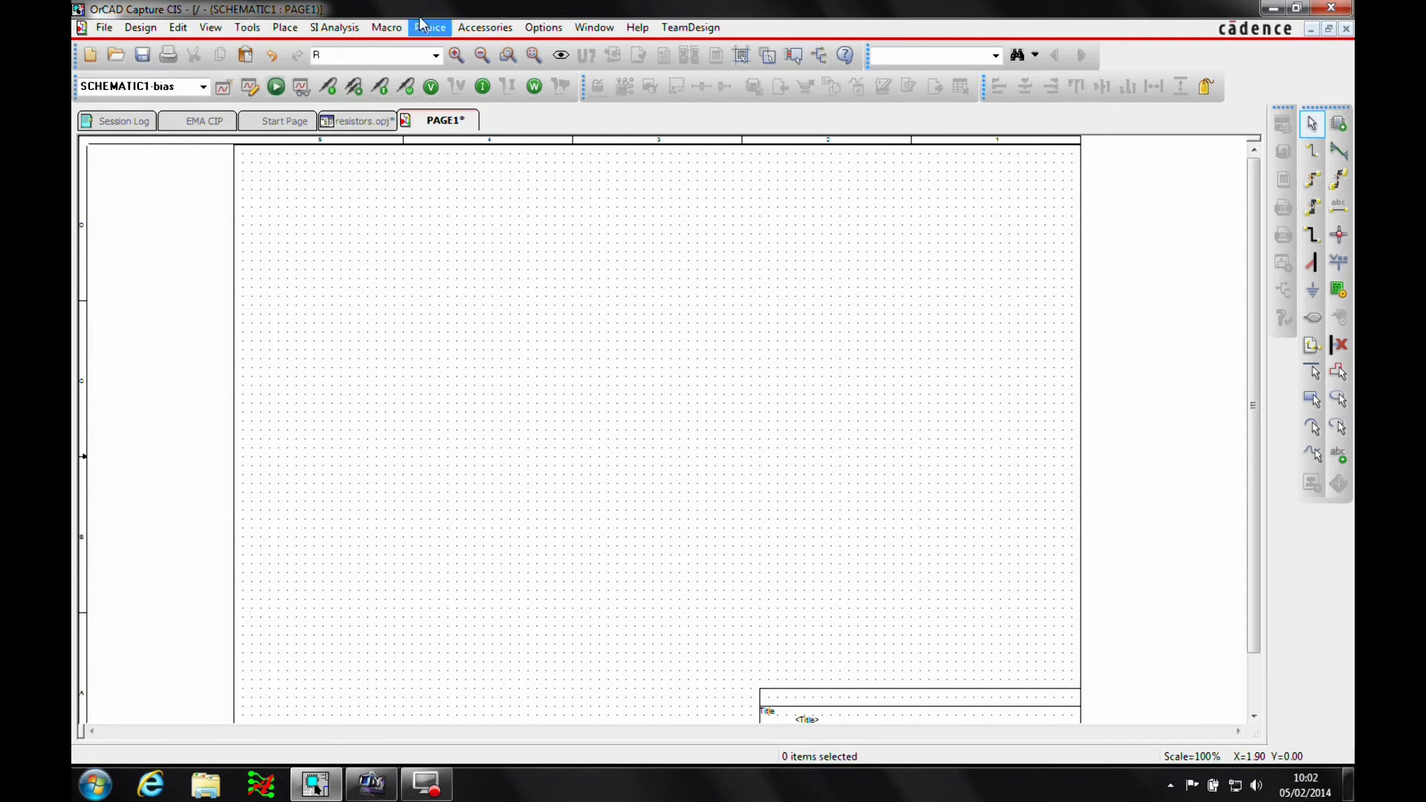
# - Remove the 7400, BIPOLAR and CONNECTOR libraries from the Place Part library list
pyautogui.click(289, 29)
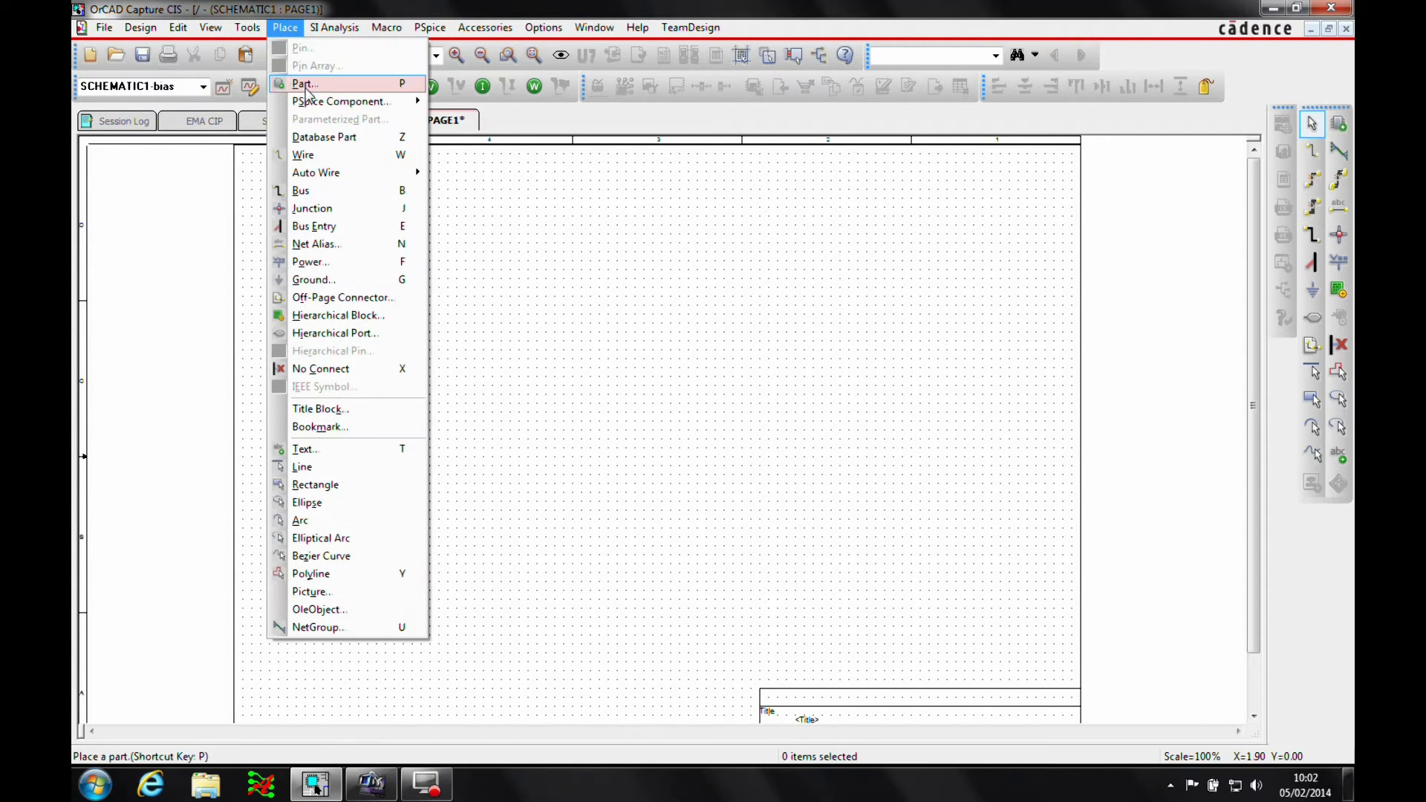
pyautogui.click(308, 87)
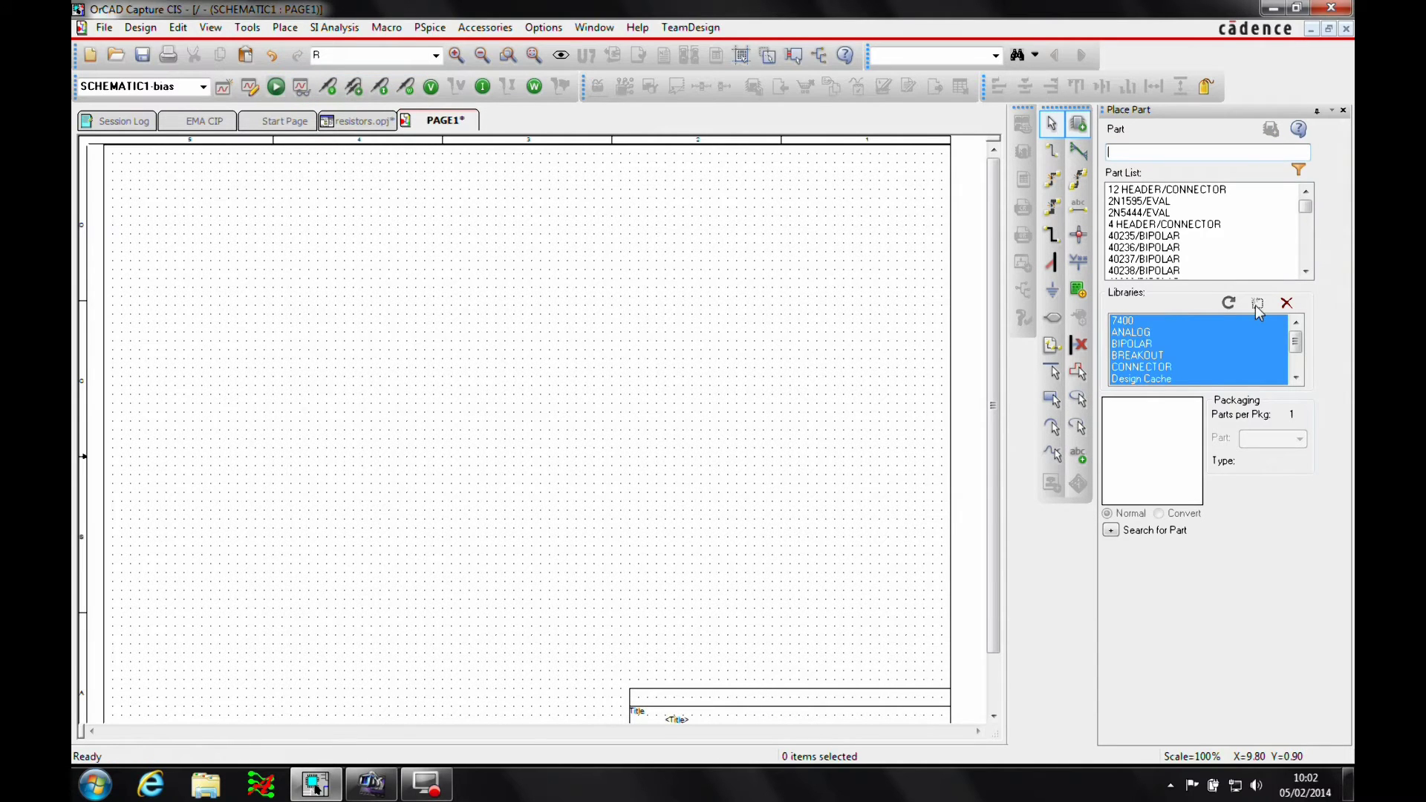
pyautogui.click(1284, 304)
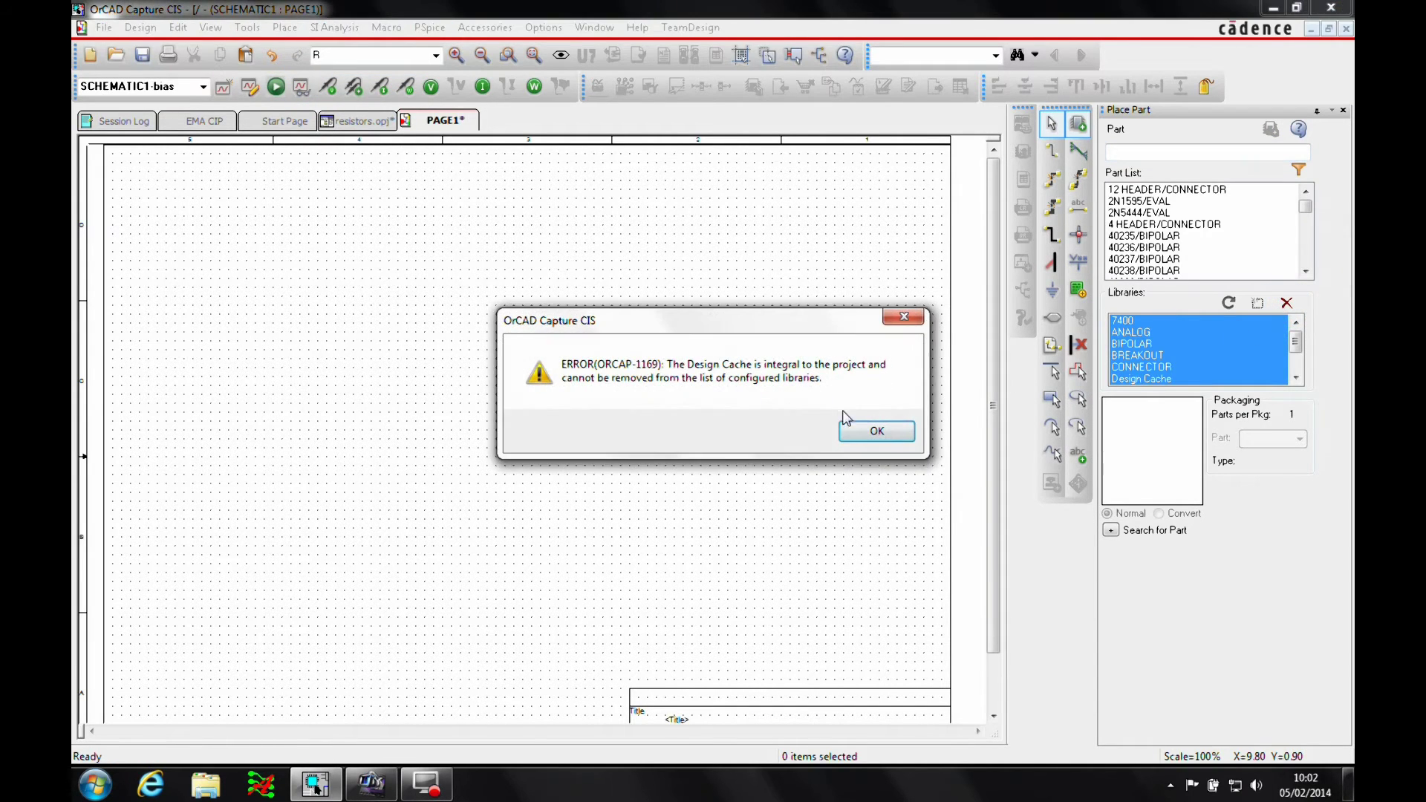
pyautogui.click(880, 427)
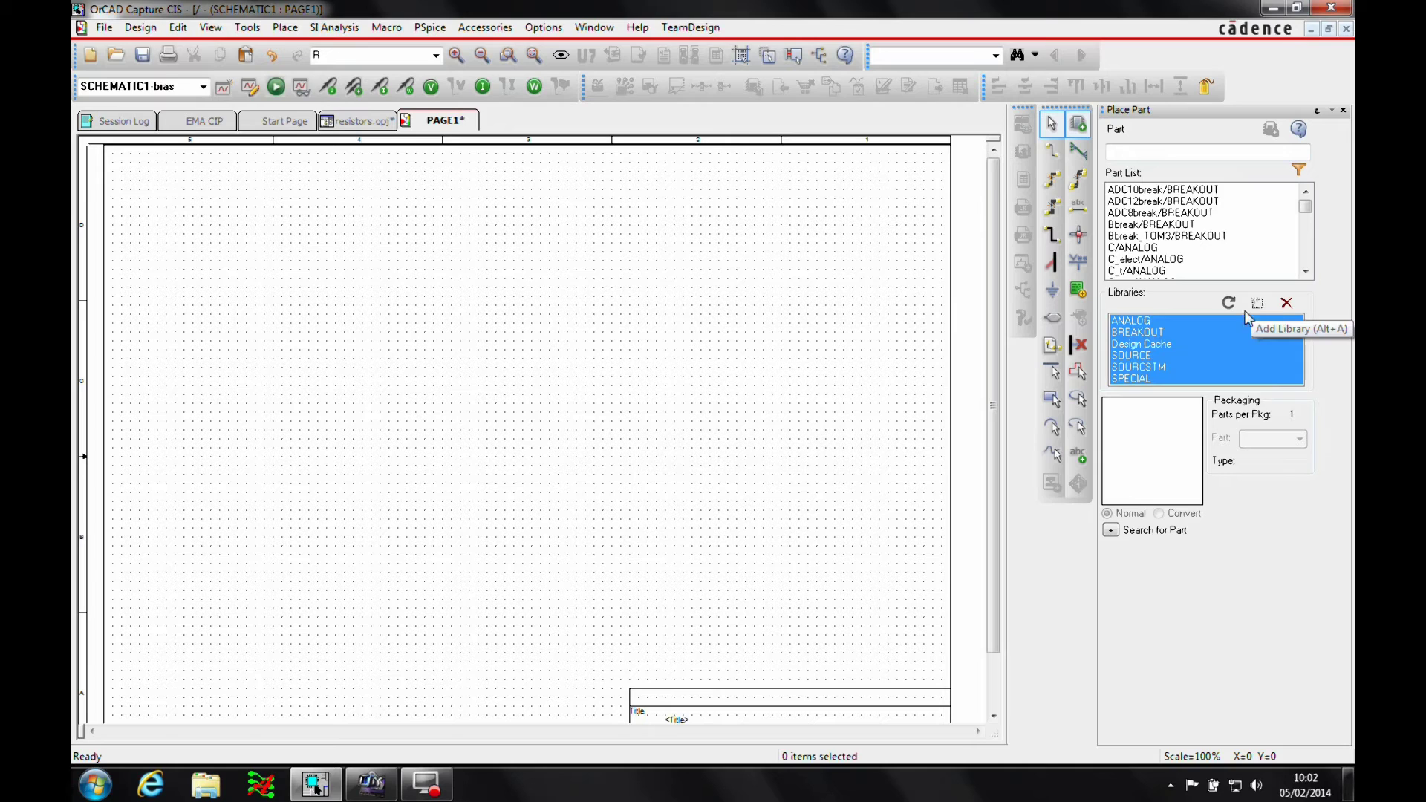
# - Cancel adding a library file and close the Place Part panel
pyautogui.click(1257, 304)
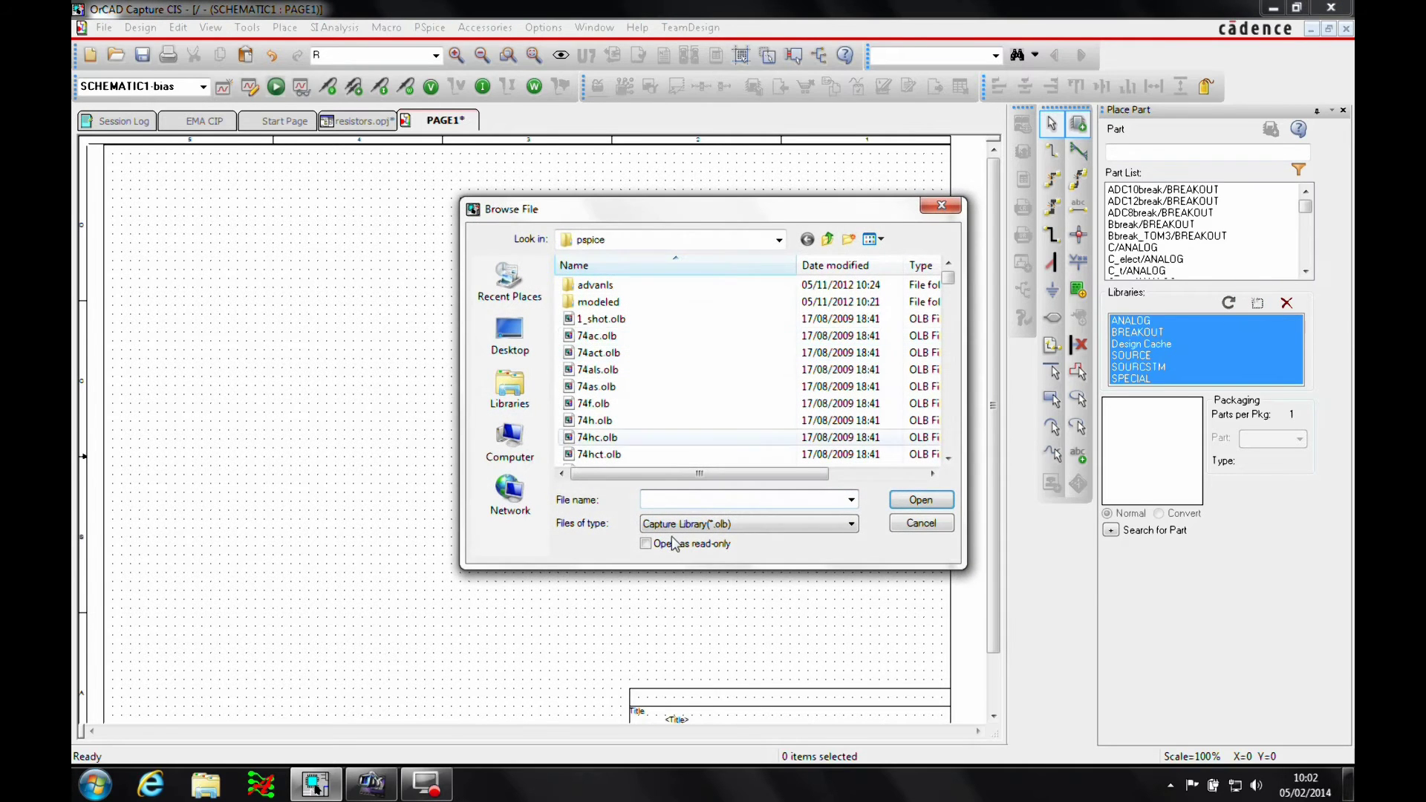
pyautogui.click(777, 240)
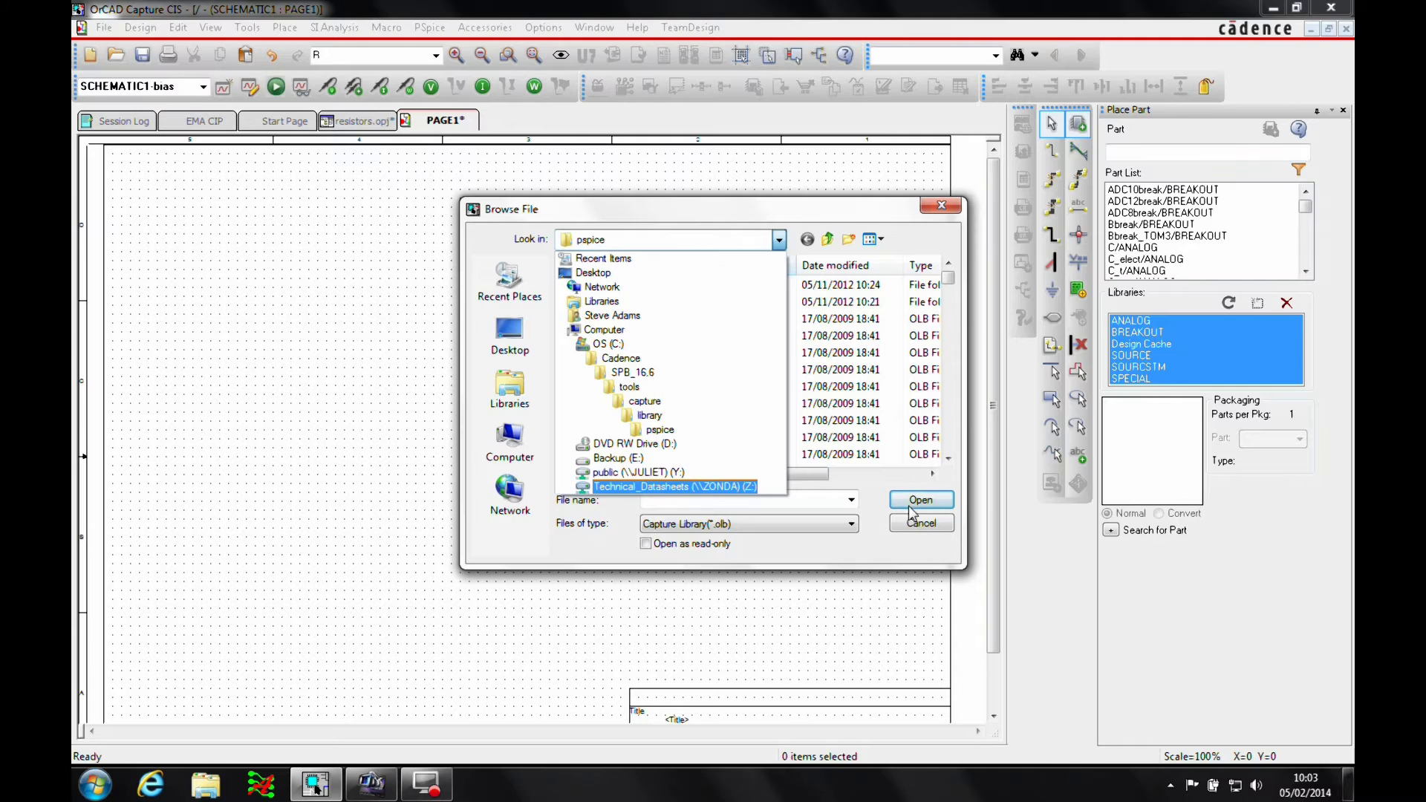
pyautogui.click(917, 524)
pyautogui.click(952, 524)
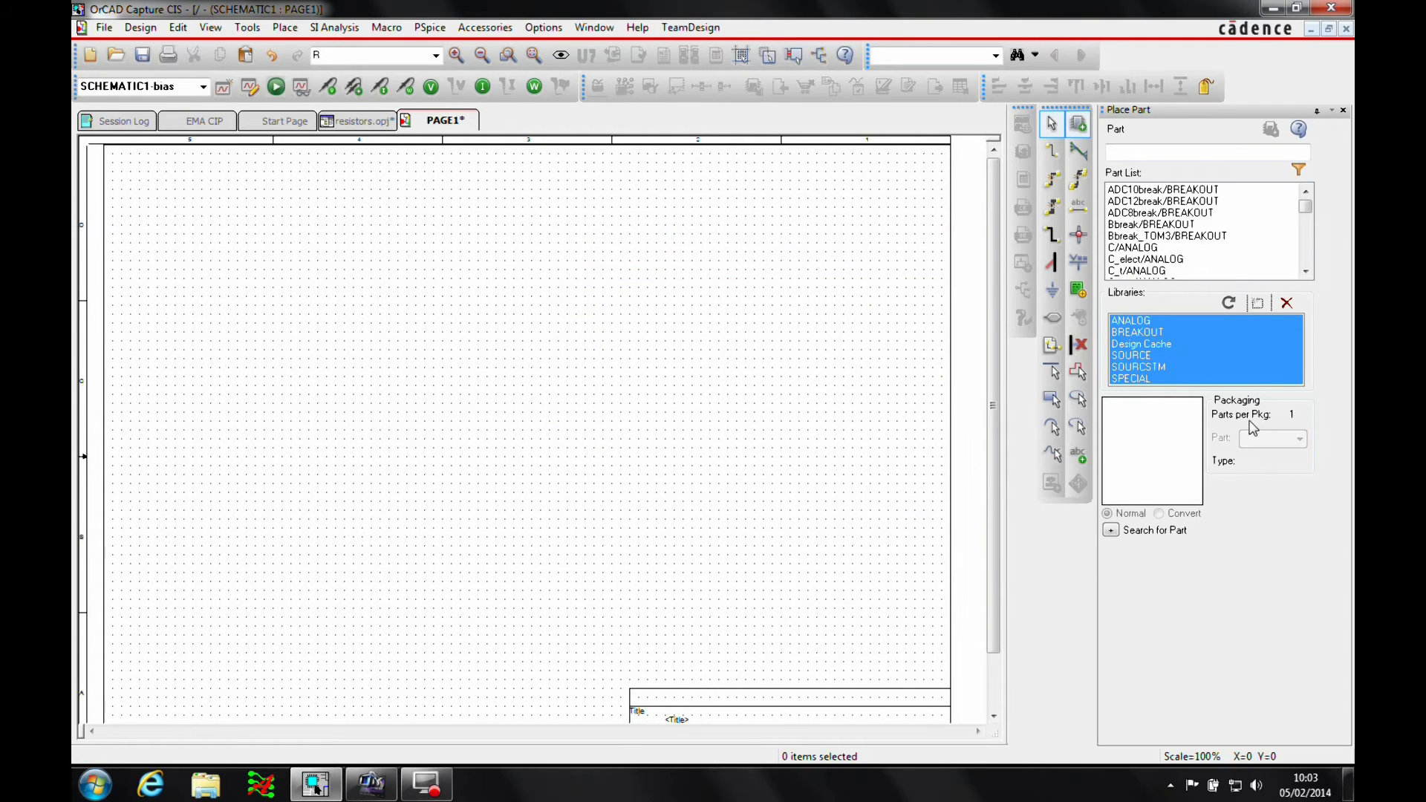
pyautogui.click(1110, 530)
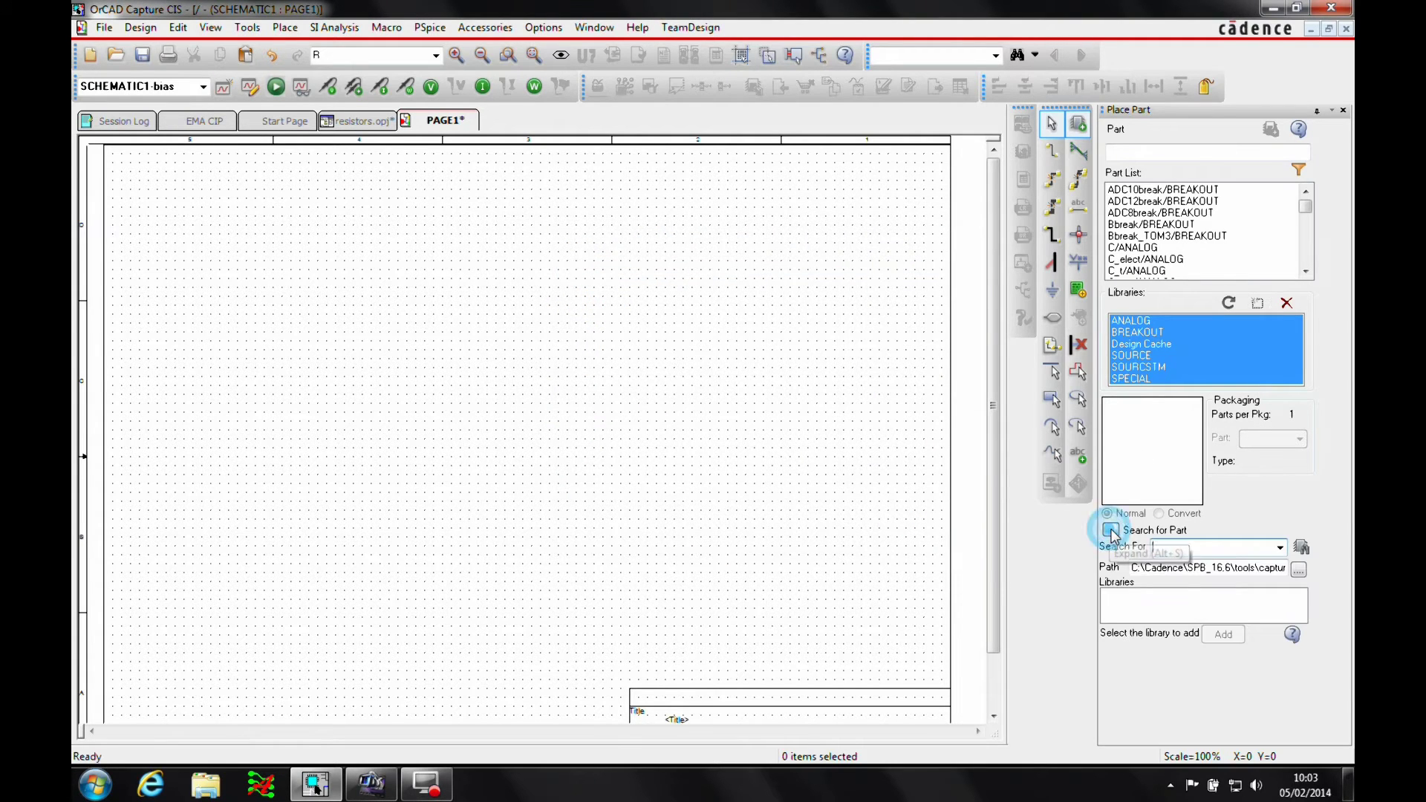
pyautogui.click(1167, 548)
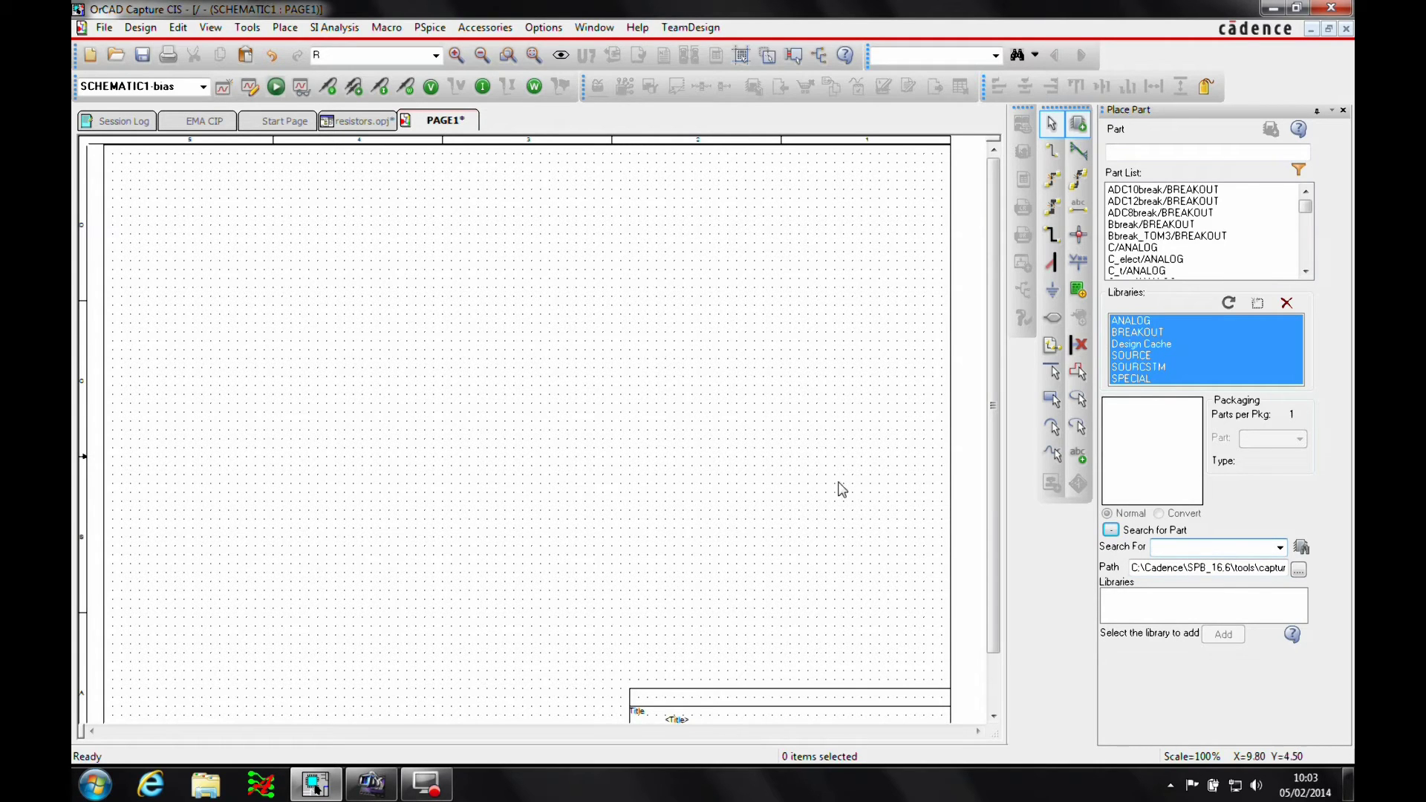
pyautogui.click(1343, 110)
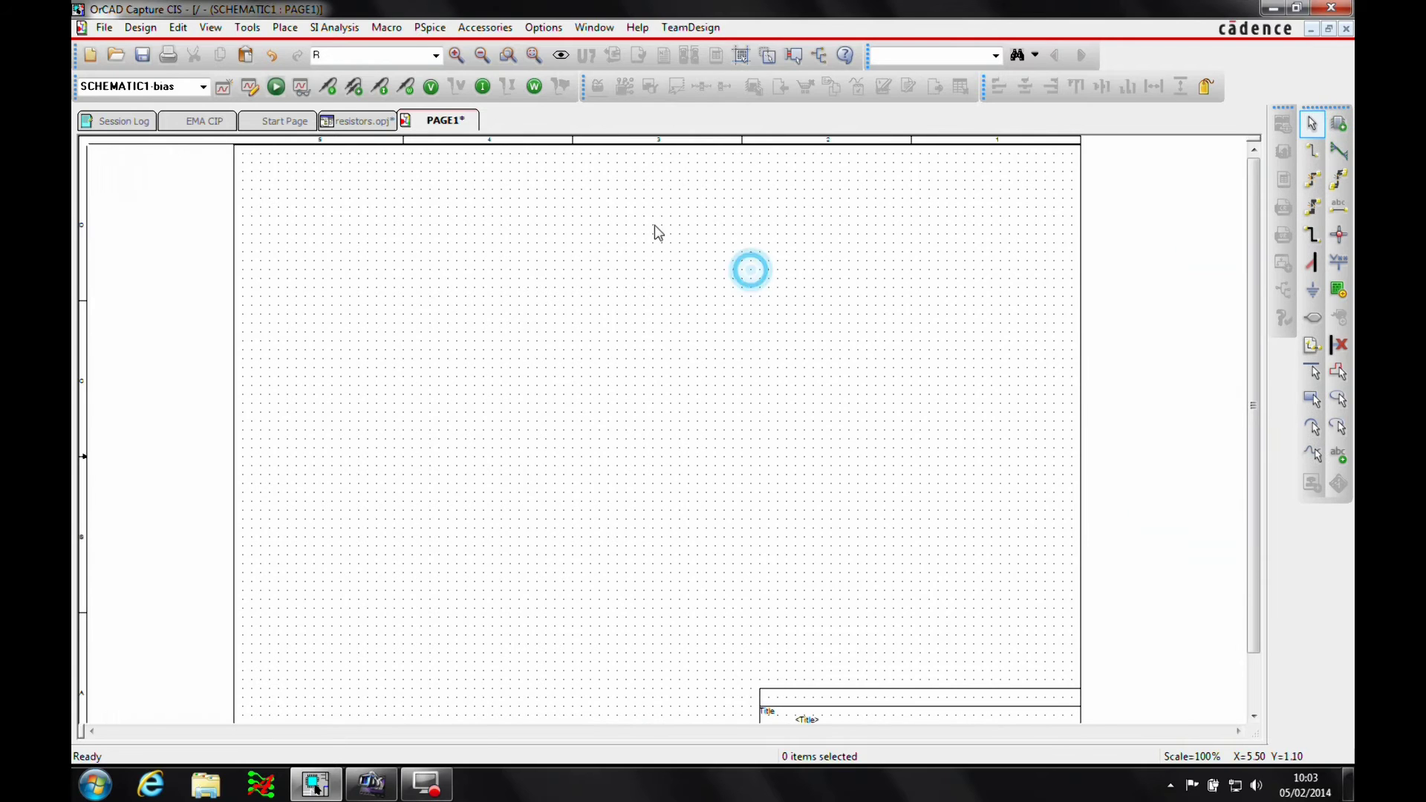
# - Place a 1k PSpice resistor R1 horizontally on the page
pyautogui.click(286, 28)
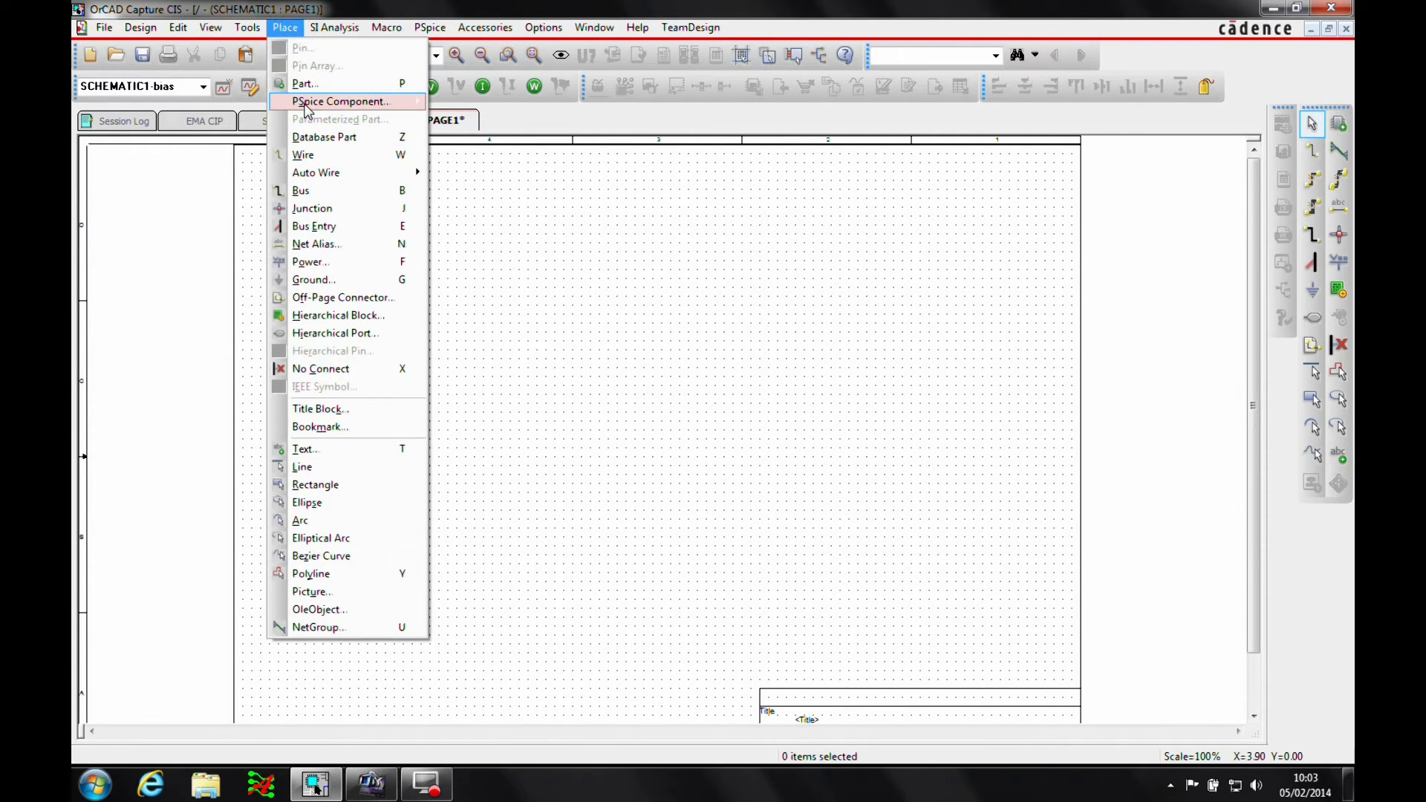
pyautogui.moveTo(306, 104)
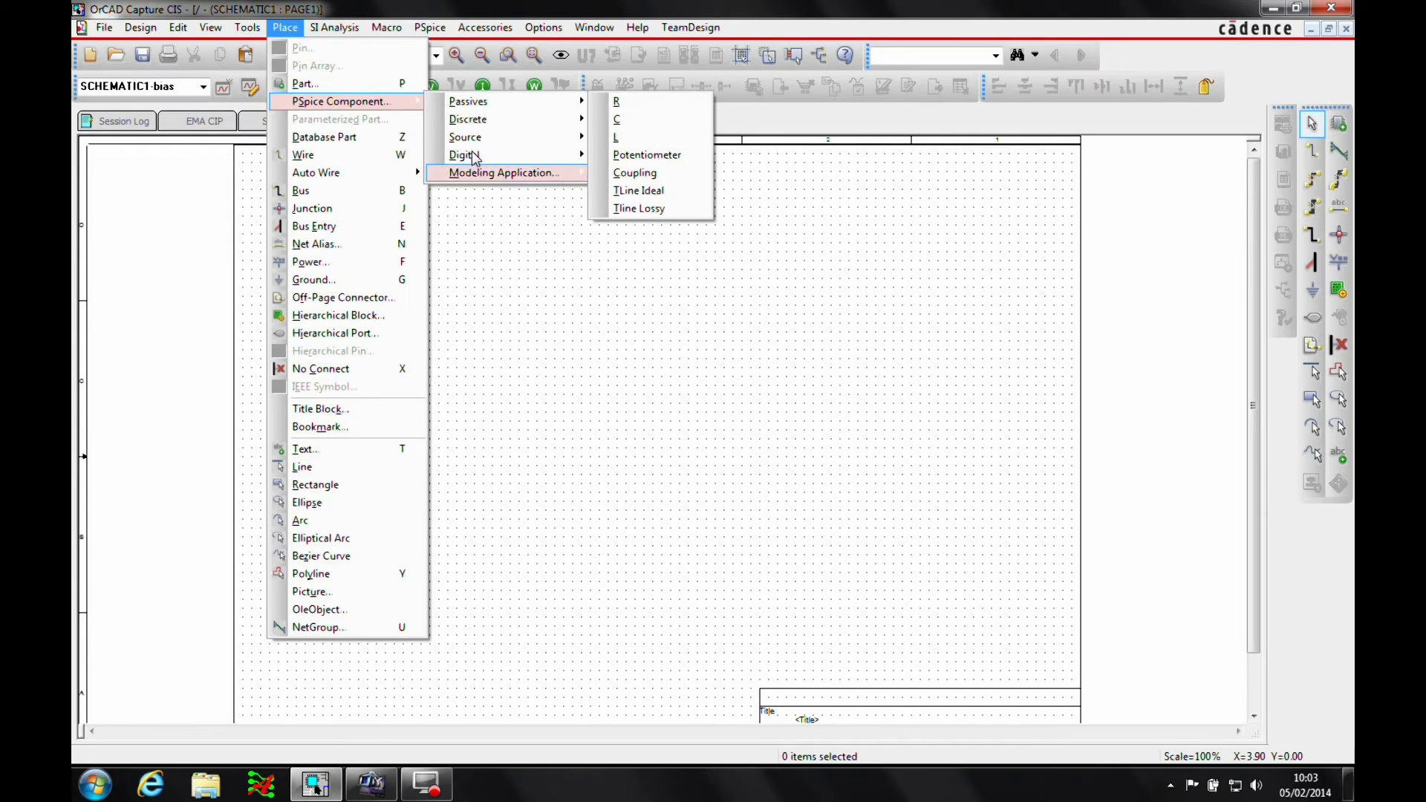
pyautogui.moveTo(481, 105)
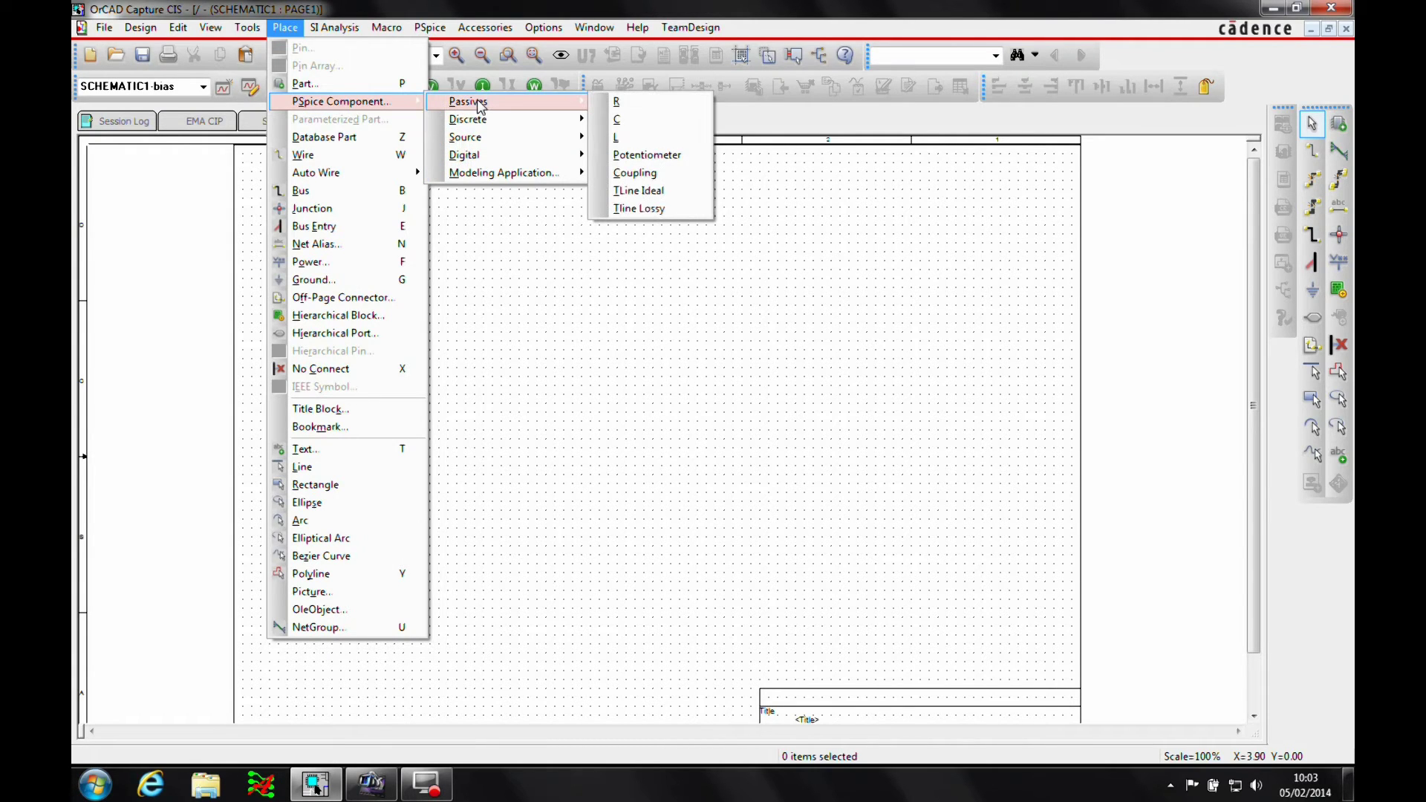
pyautogui.click(616, 101)
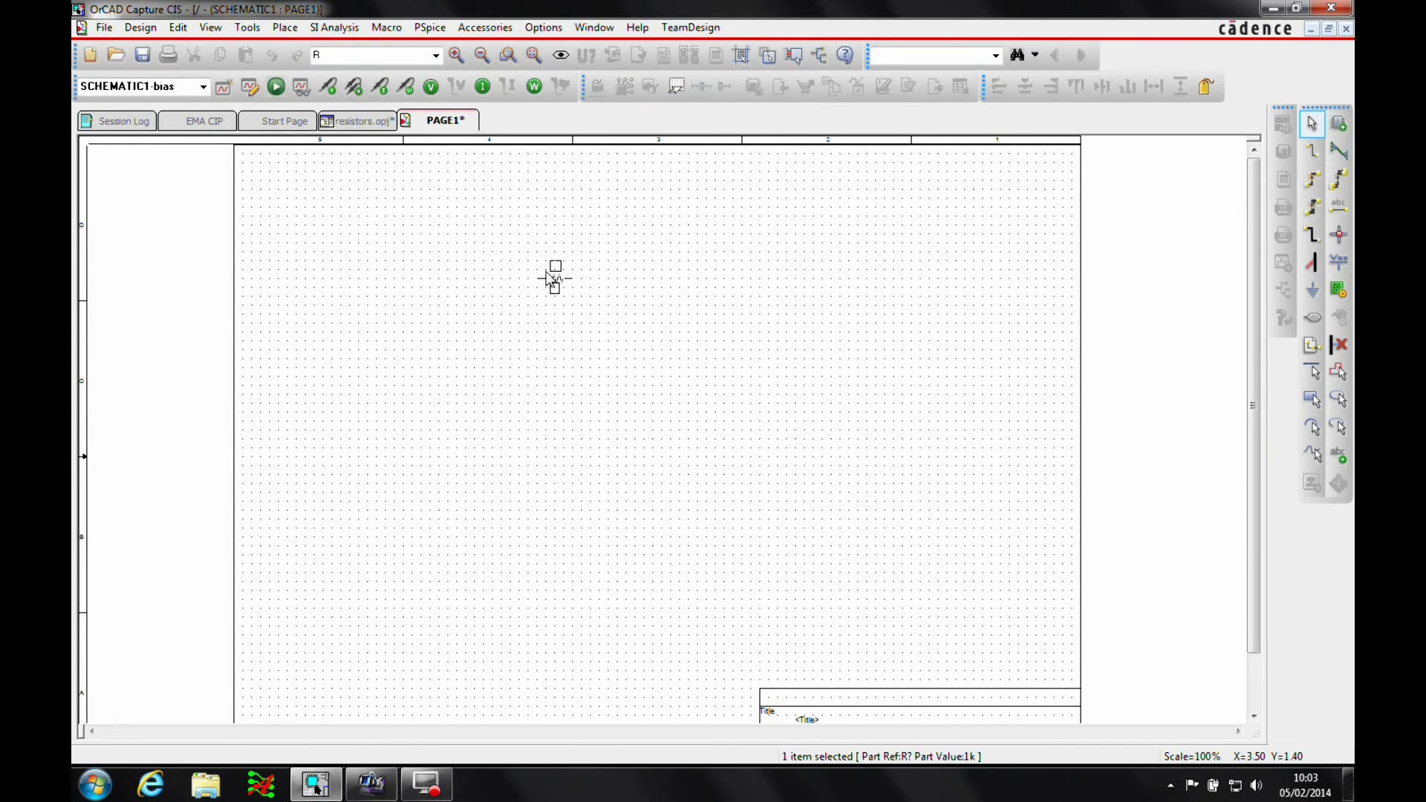
pyautogui.click(551, 279)
# - Place a second 1k resistor R2, rotated vertical, to the lower right of R1
pyautogui.rightClick(672, 304)
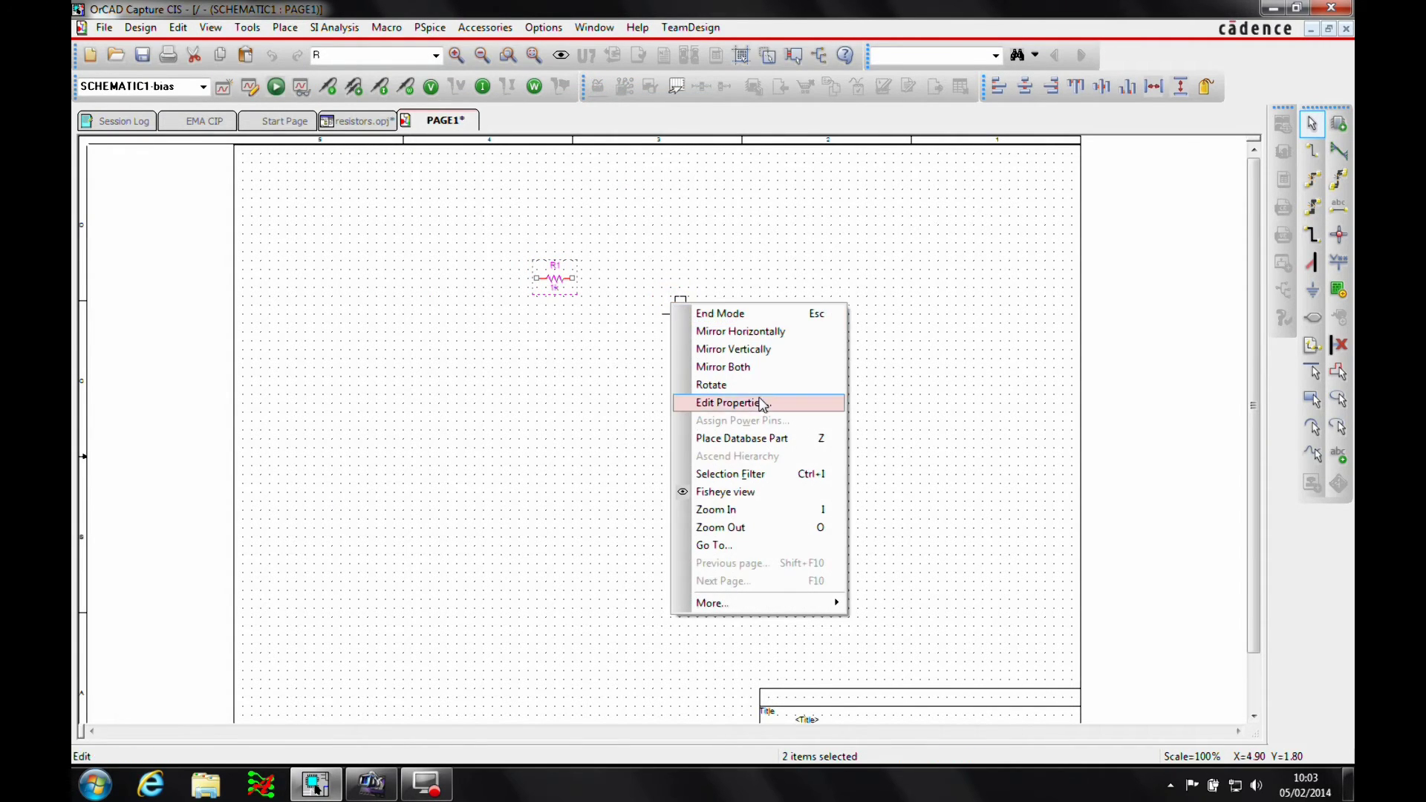
pyautogui.click(743, 384)
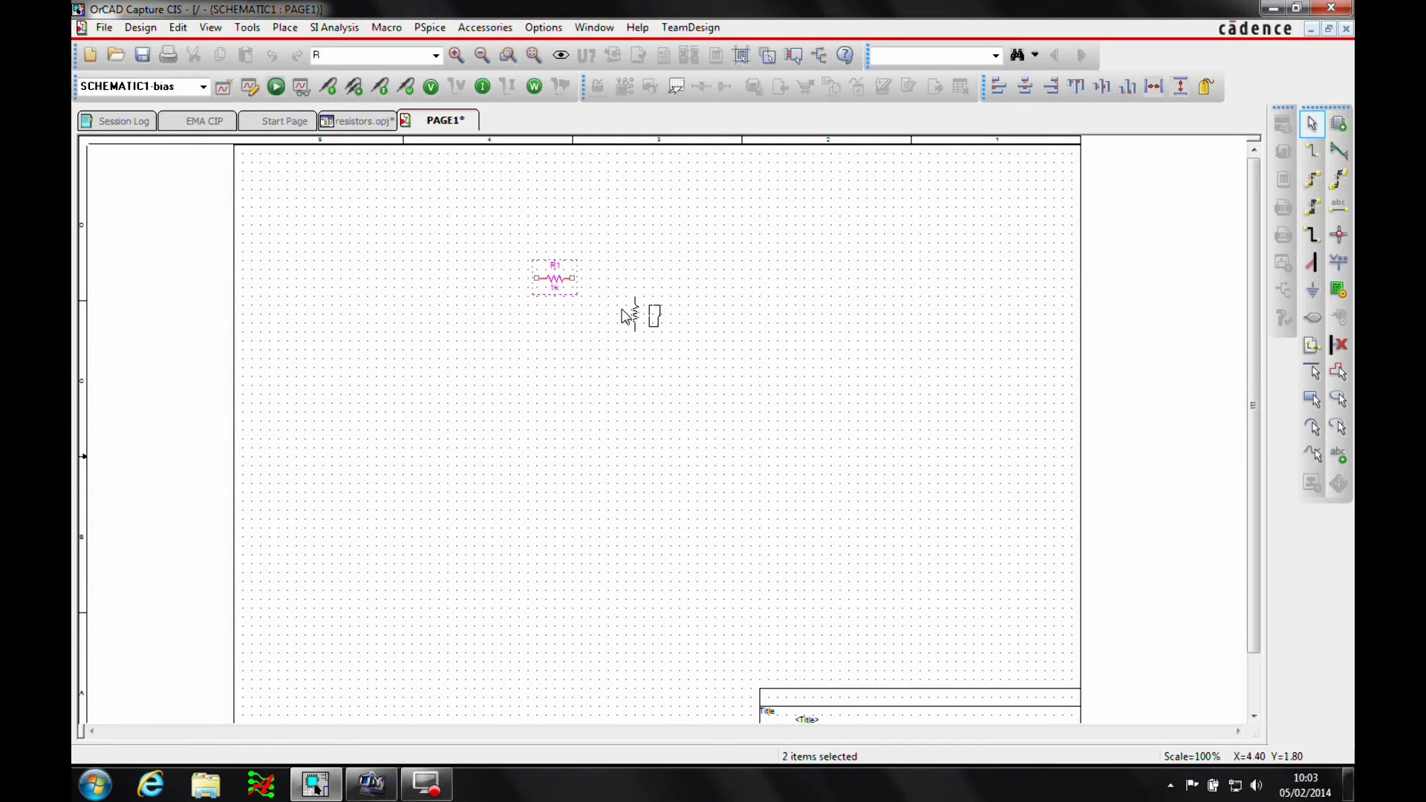
pyautogui.click(628, 315)
pyautogui.press('Escape')
pyautogui.click(417, 236)
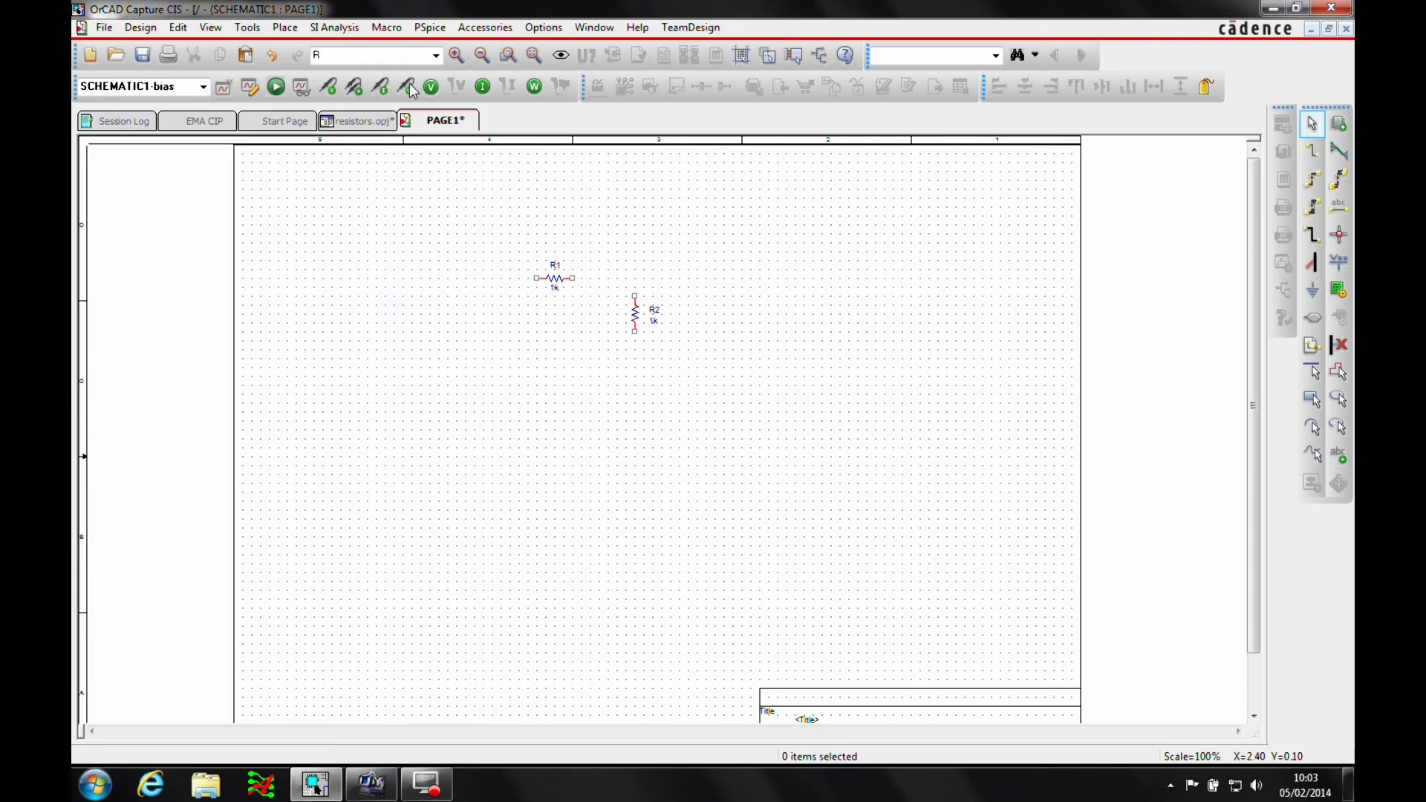
pyautogui.click(284, 26)
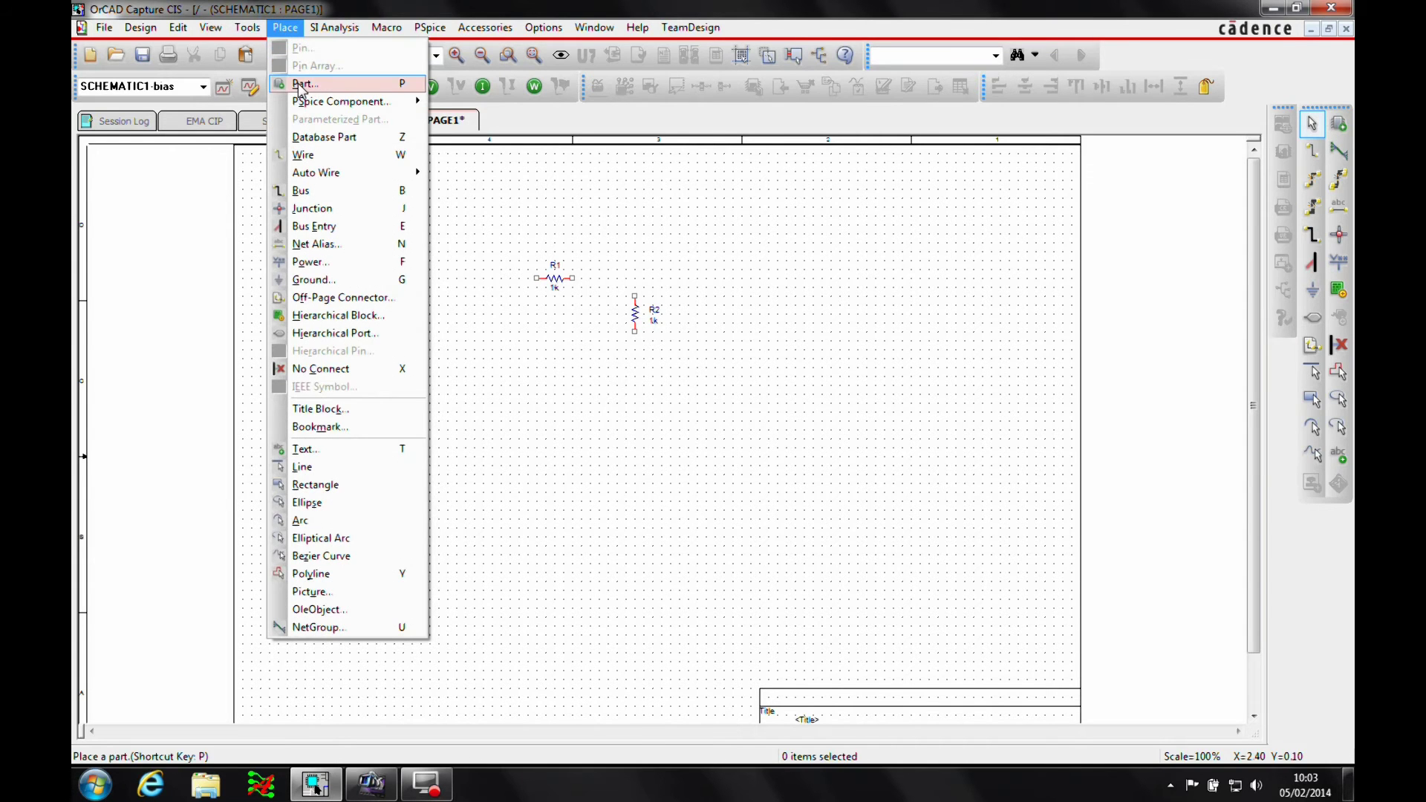
pyautogui.moveTo(482, 139)
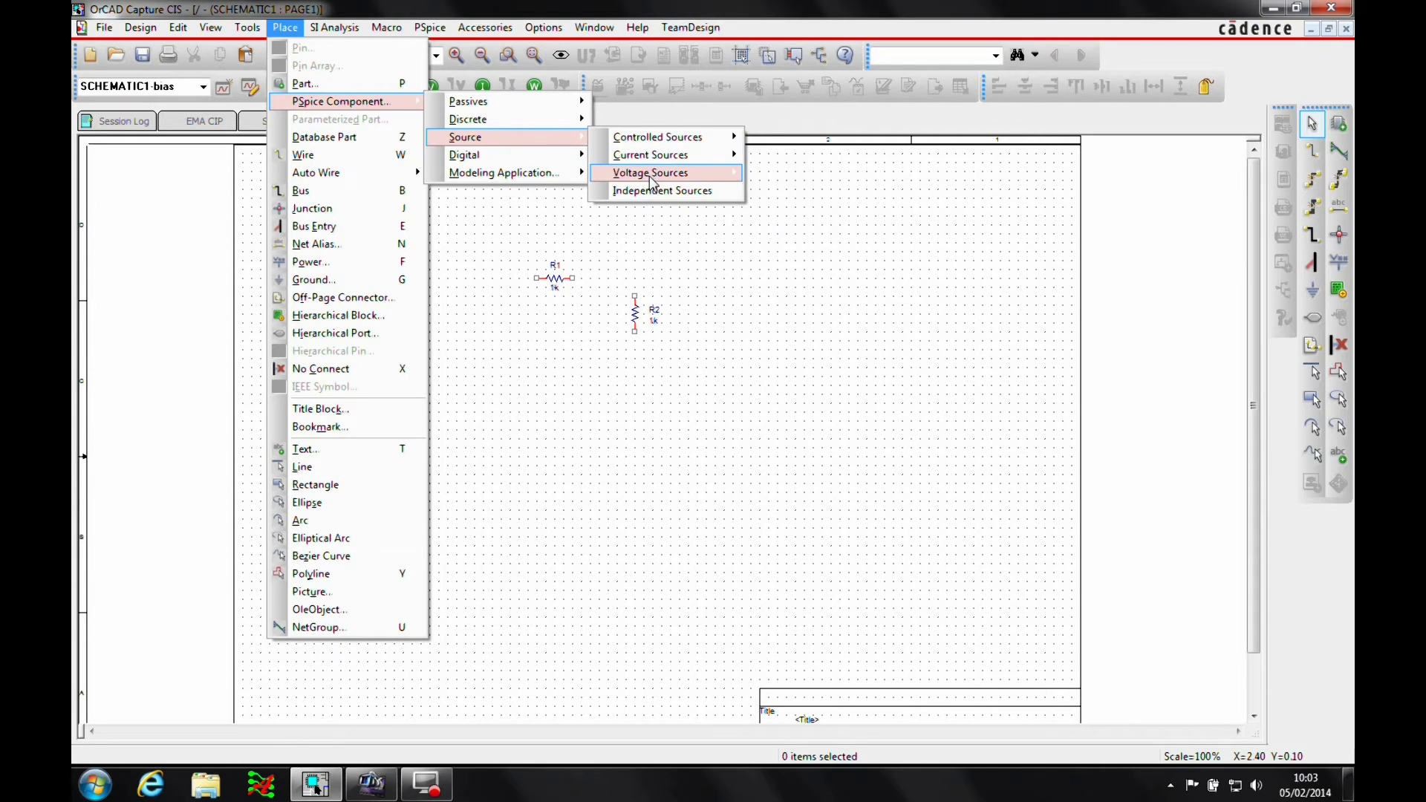
# - Place a 0Vdc DC voltage source V1 to the left of R1
pyautogui.moveTo(652, 176)
pyautogui.click(773, 192)
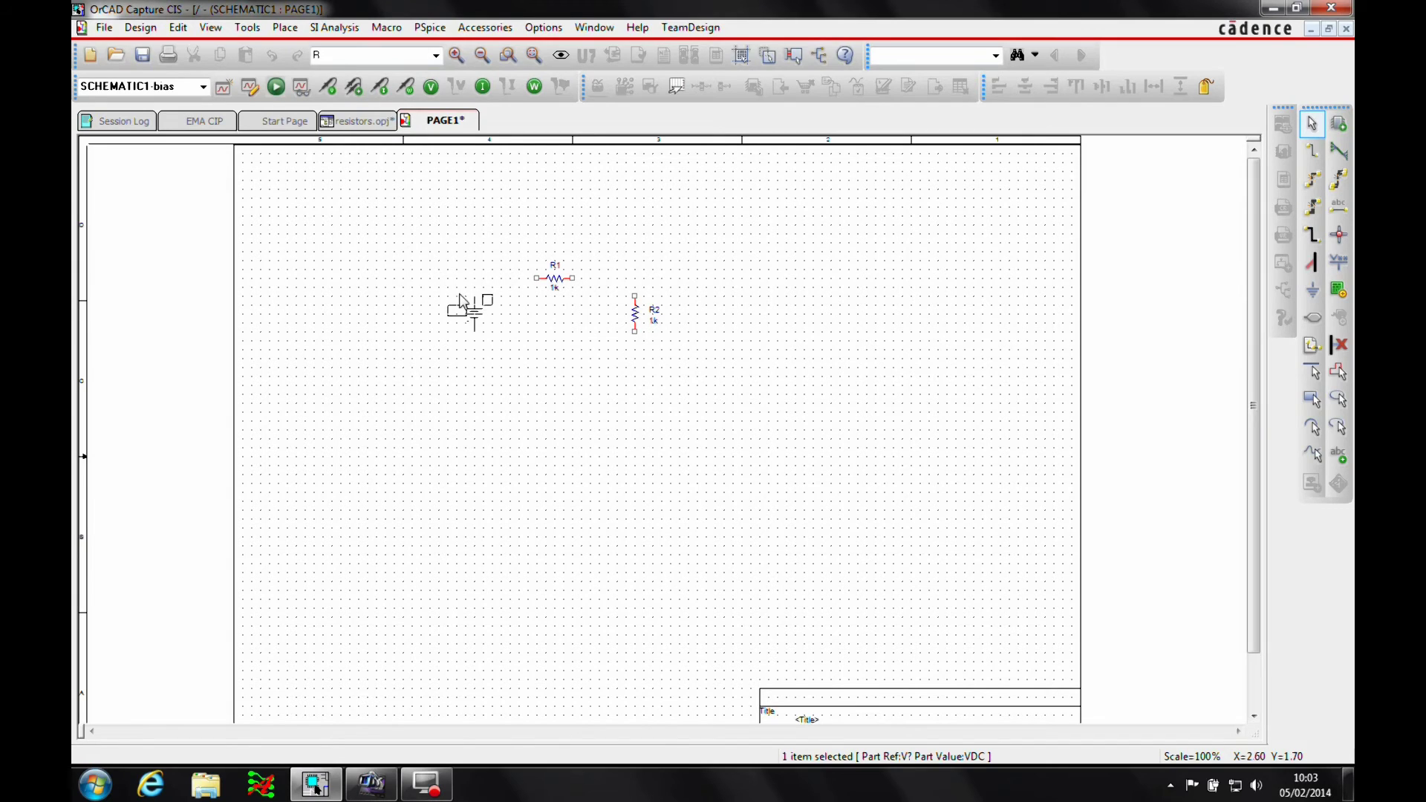
pyautogui.click(448, 297)
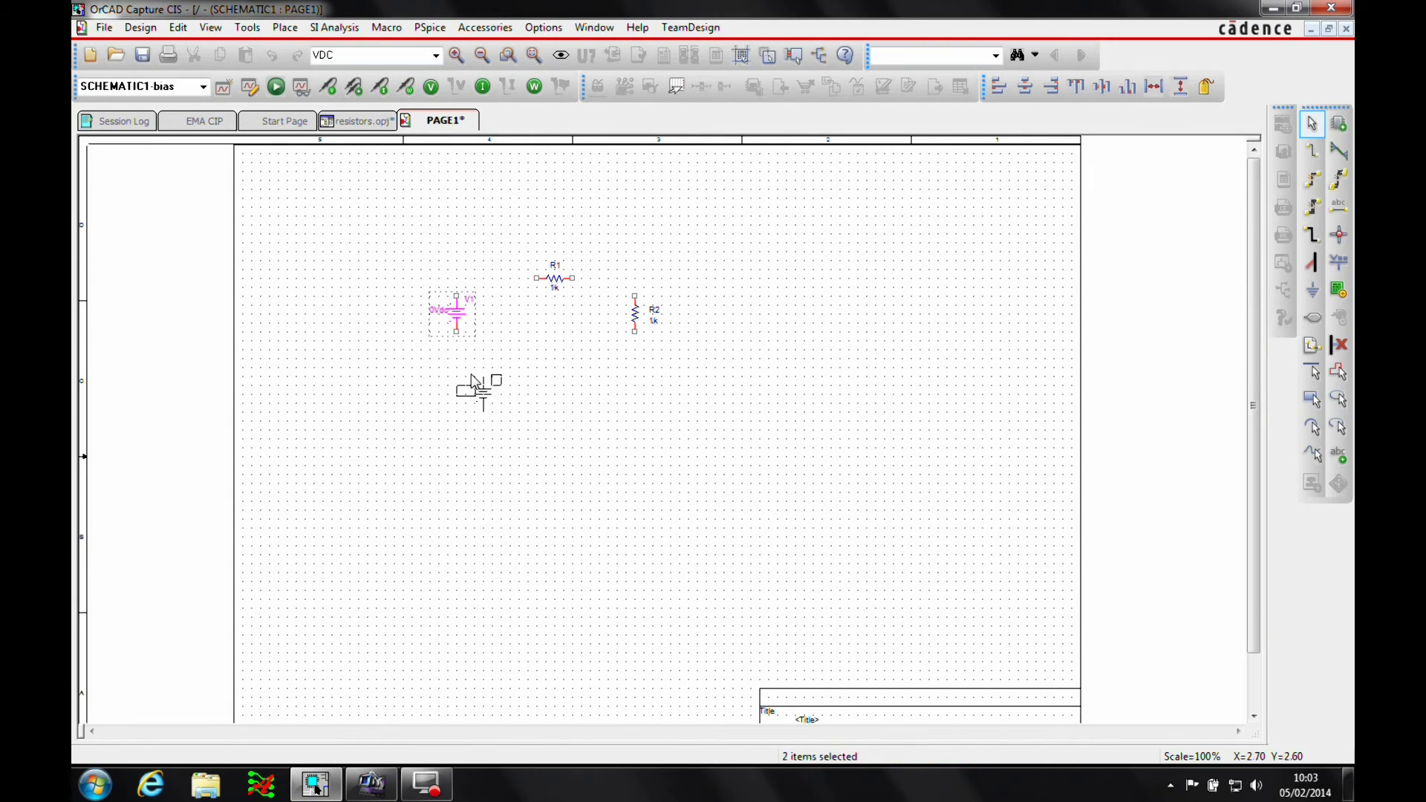
pyautogui.press('Escape')
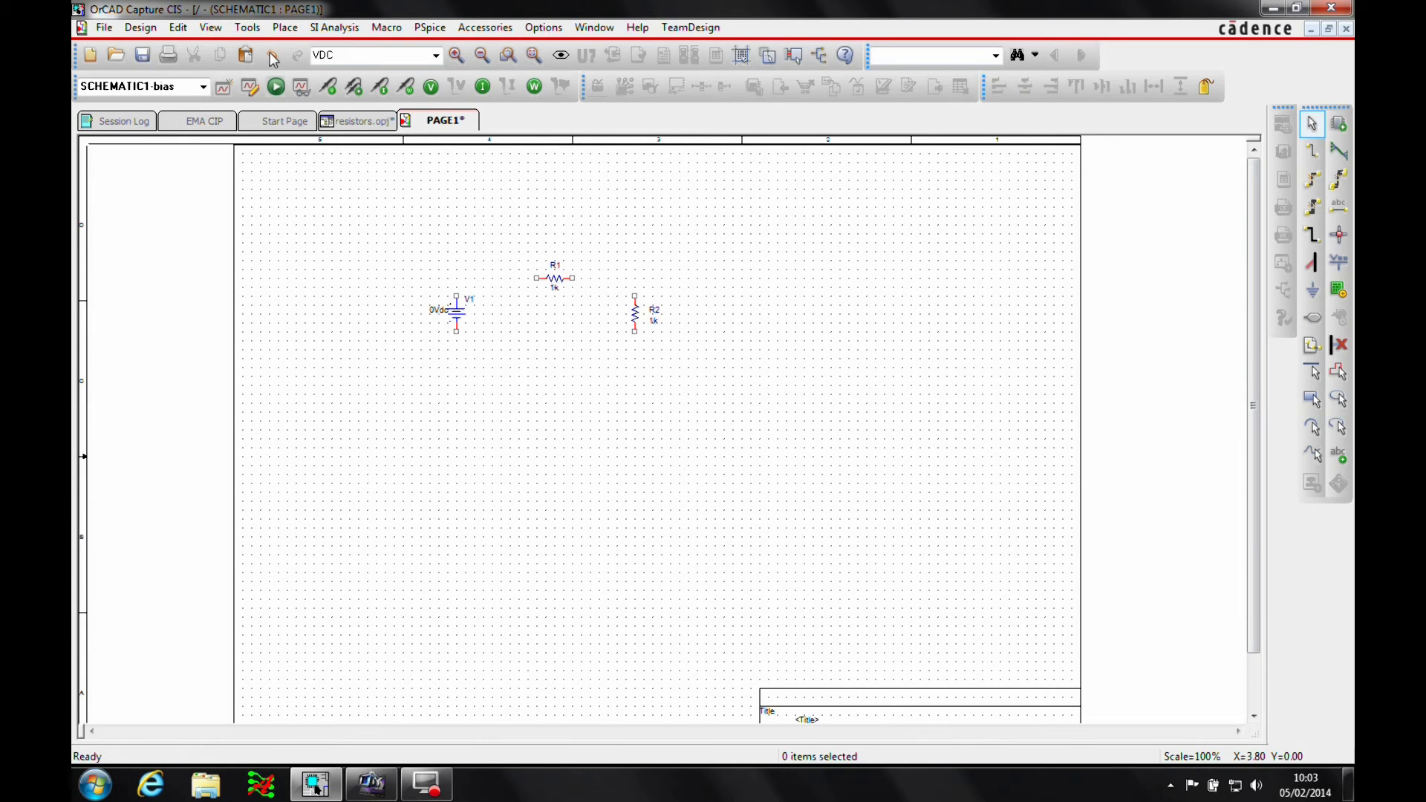
pyautogui.click(285, 28)
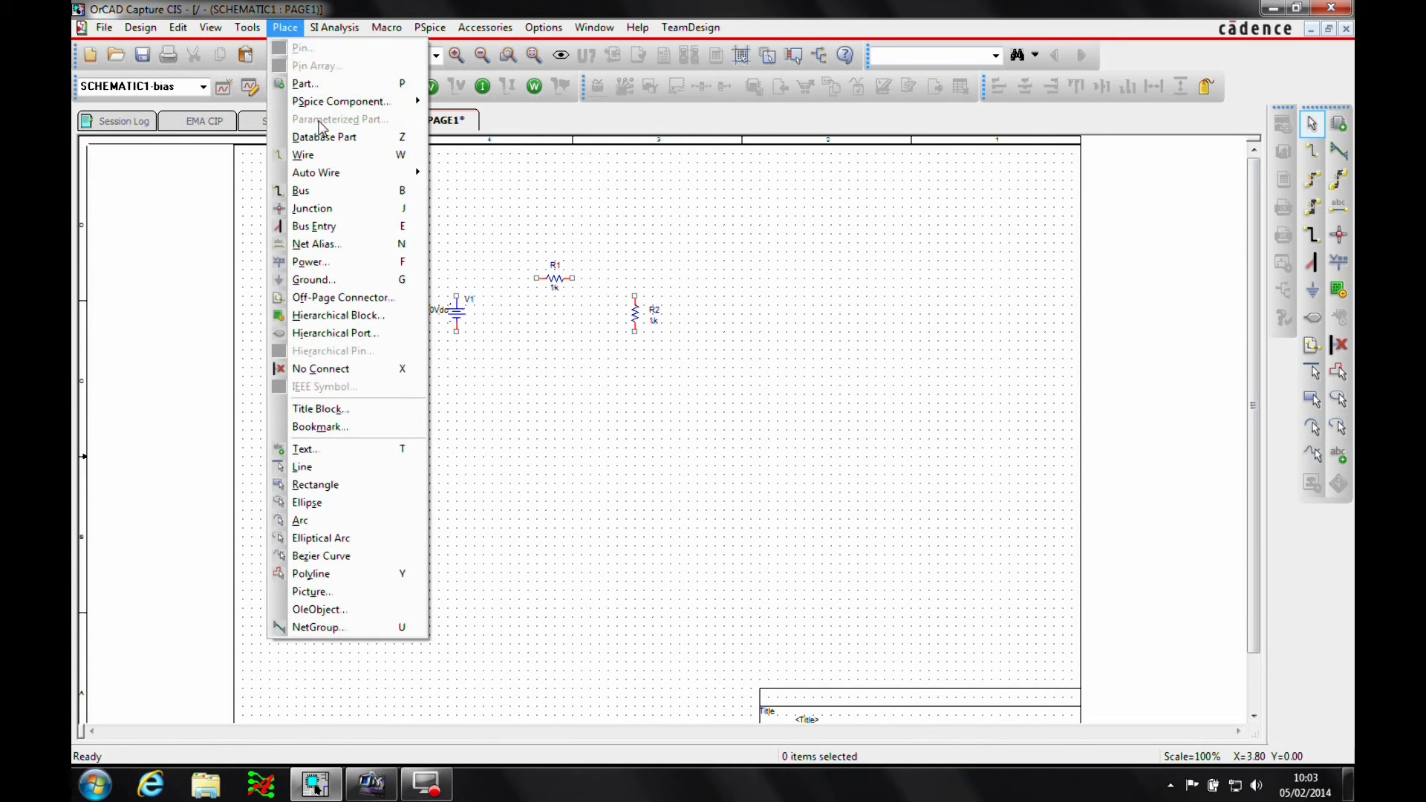
# - Drop a 0/SOURCE ground symbol below and between R1 and R2
pyautogui.click(314, 288)
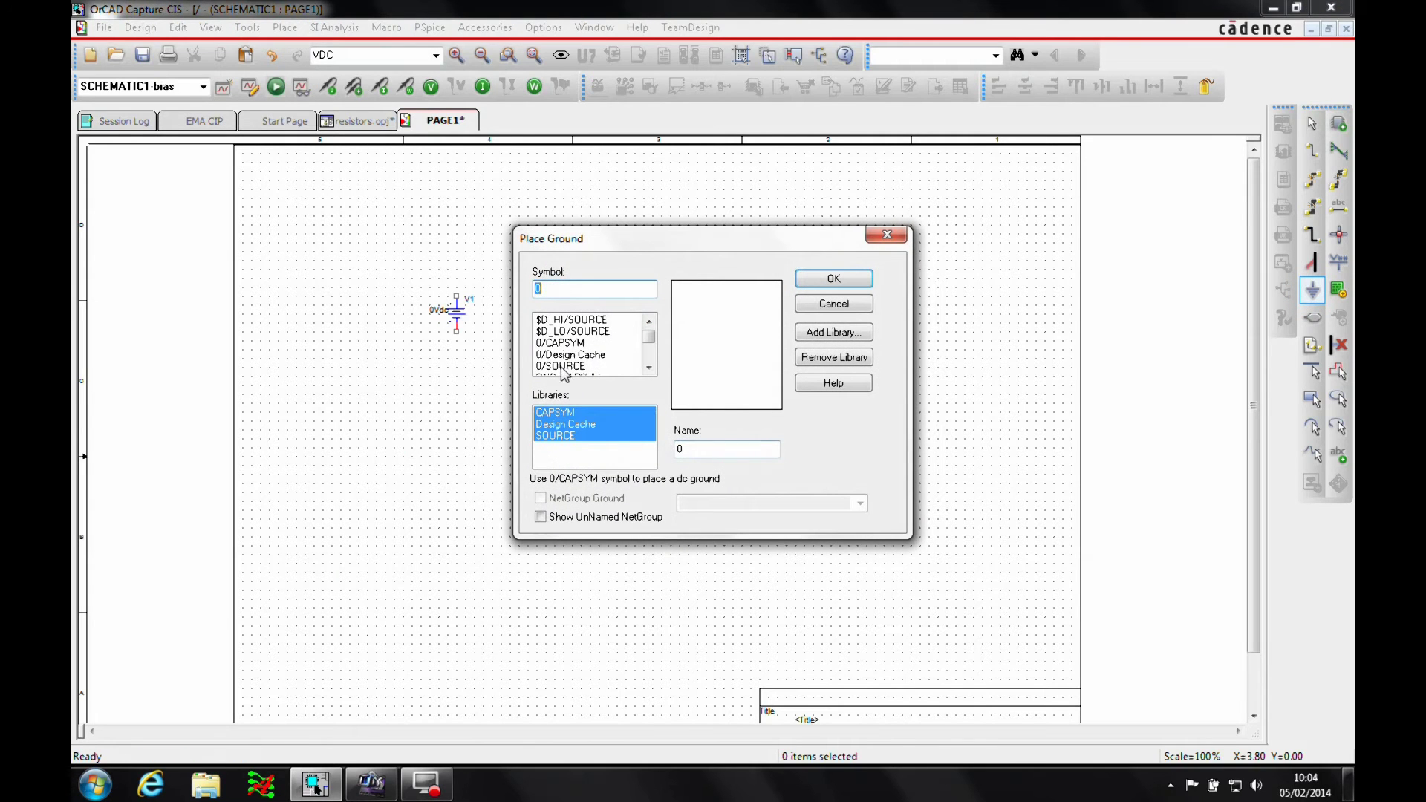
pyautogui.click(566, 366)
pyautogui.click(829, 281)
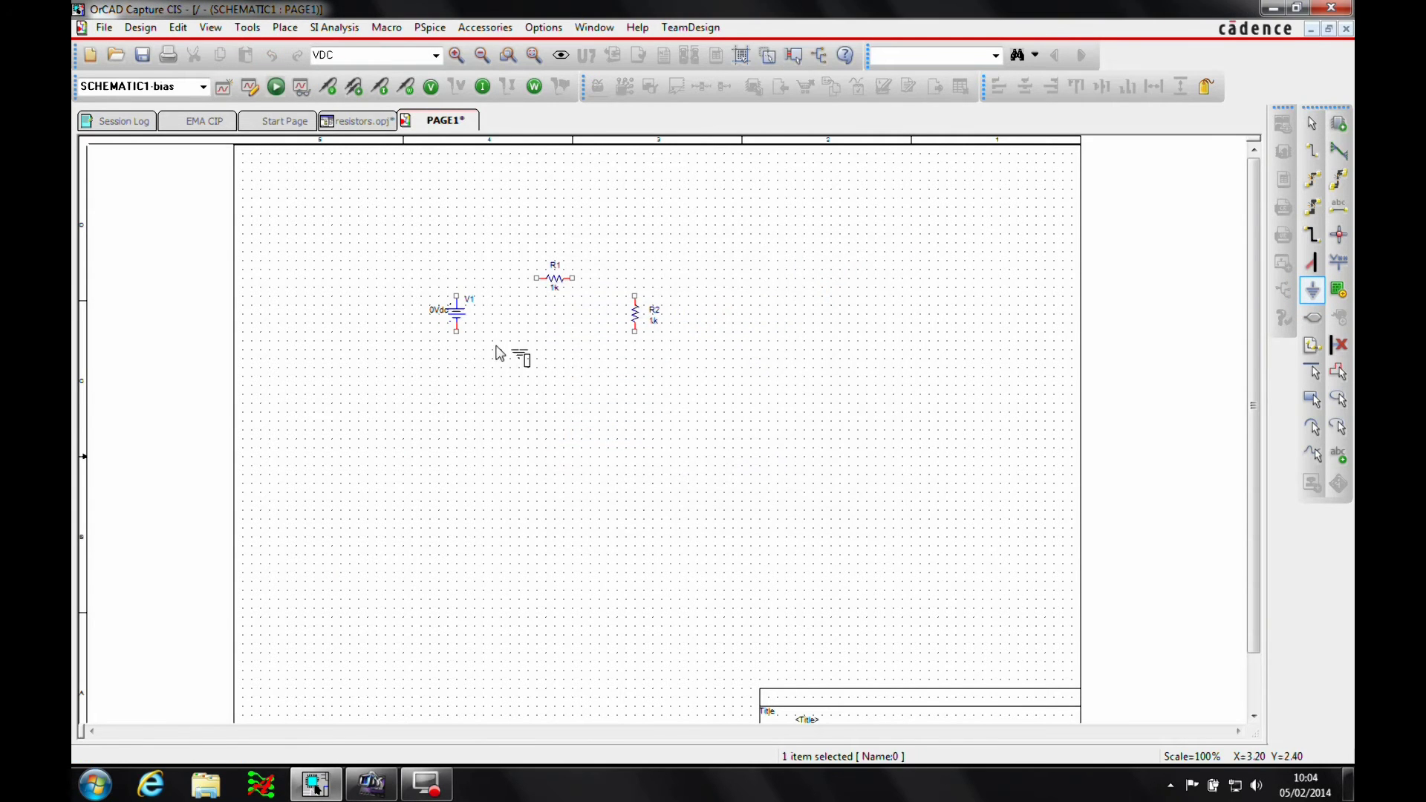
pyautogui.click(546, 369)
pyautogui.press('Escape')
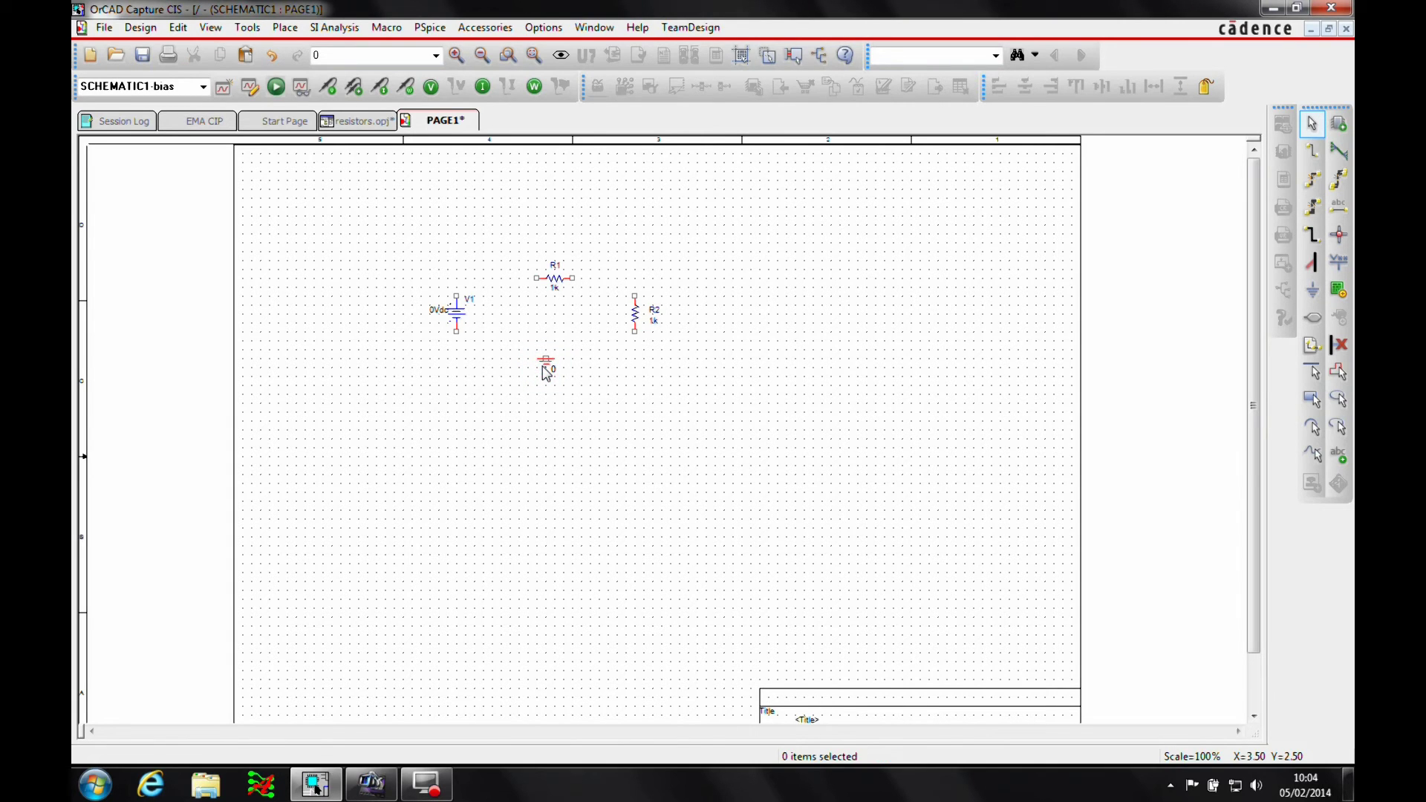
pyautogui.press('i')
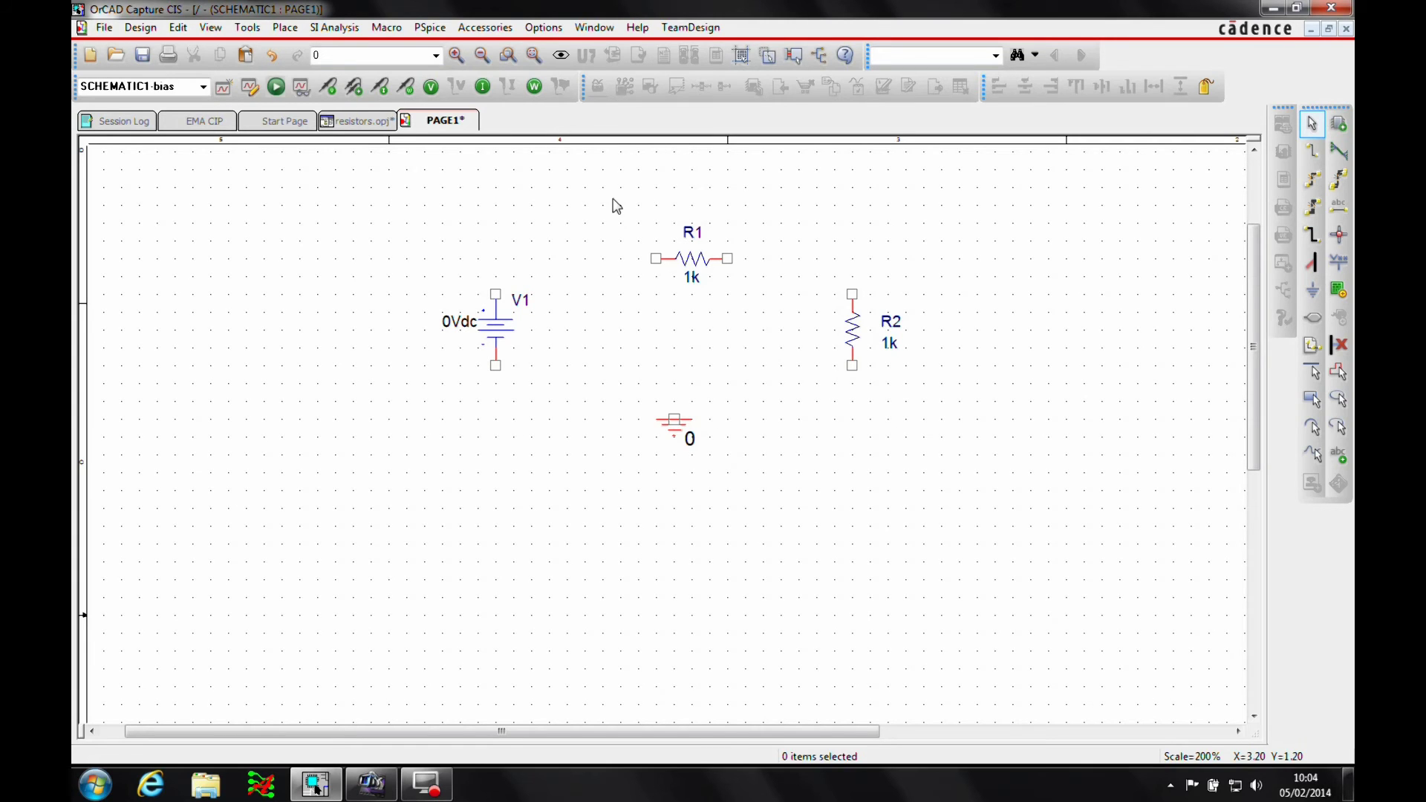
# - Attach R2 to R1's right end and wire R1's left pin to V1's top pin
pyautogui.moveTo(858, 326); pyautogui.dragTo(891, 308)
pyautogui.click(785, 346)
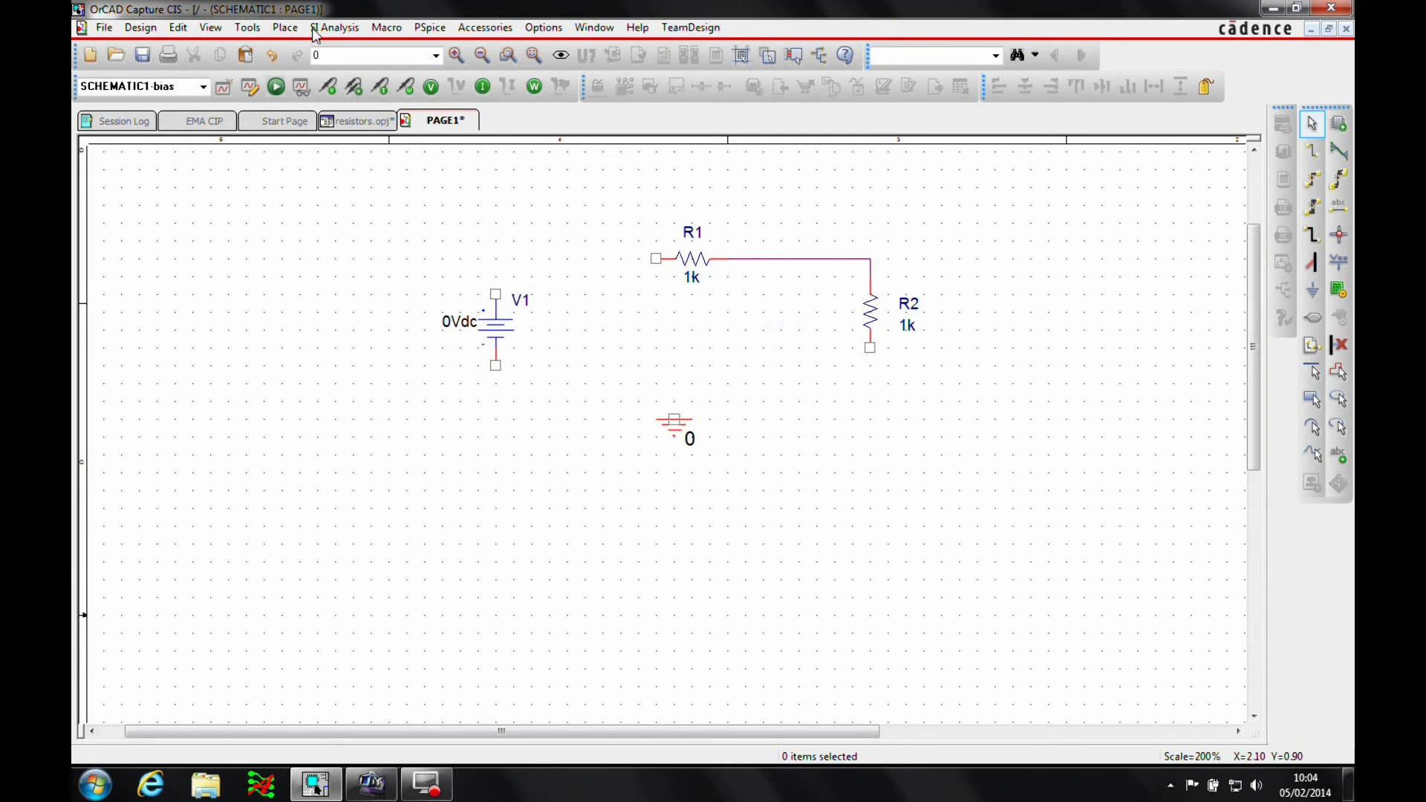
pyautogui.click(285, 28)
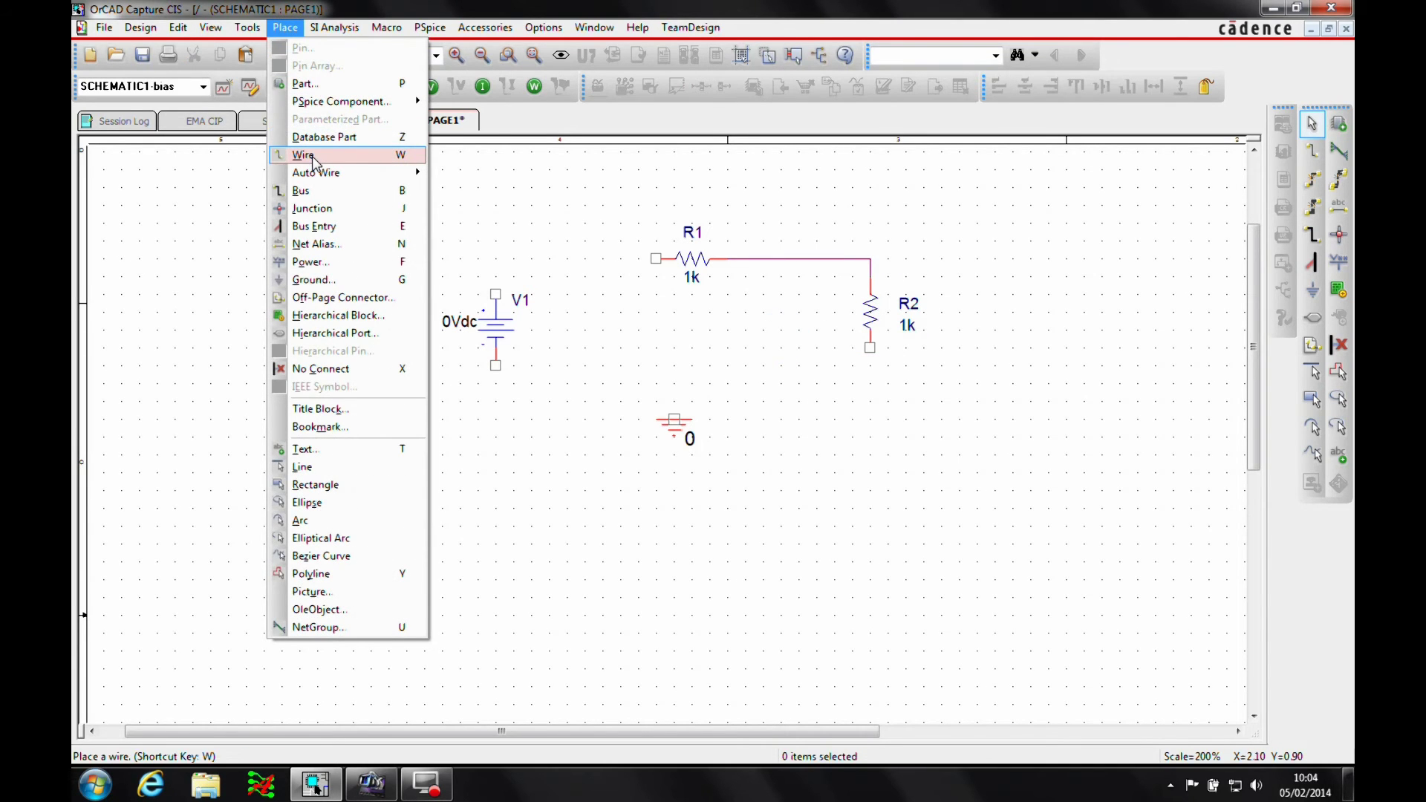
pyautogui.click(312, 156)
pyautogui.click(652, 259)
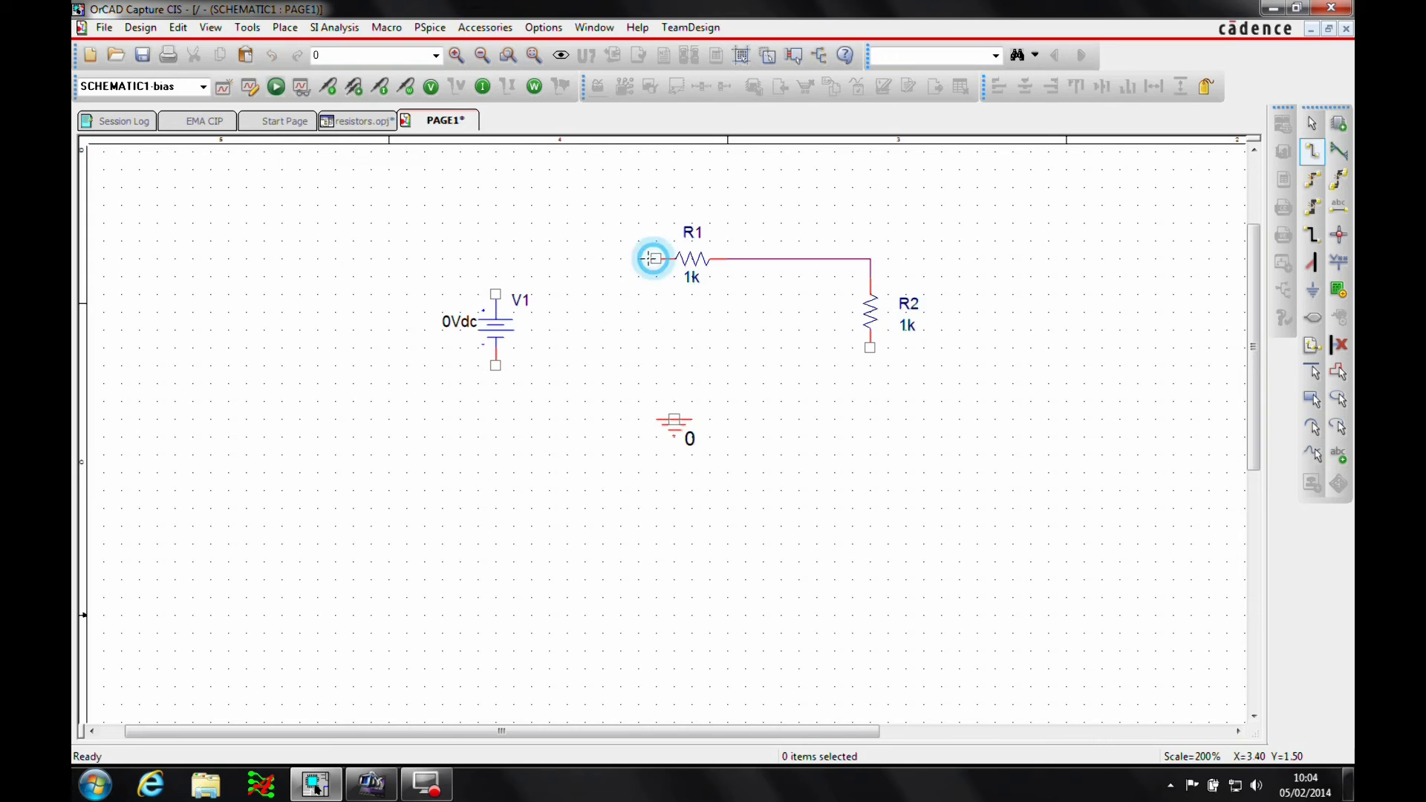
pyautogui.click(491, 259)
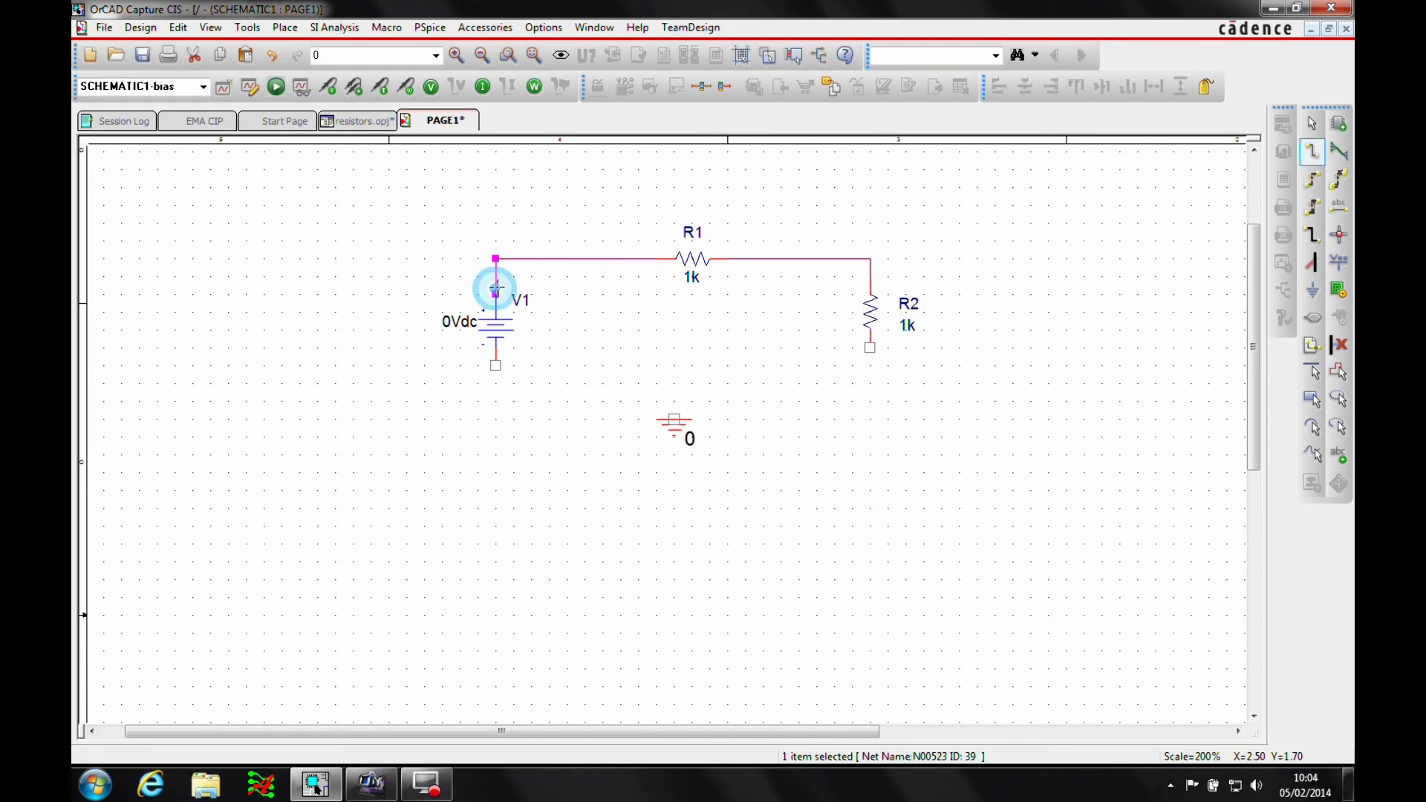
pyautogui.click(495, 294)
# - Connect V1's bottom pin to R2's bottom pin with two-point auto wiring
pyautogui.click(283, 30)
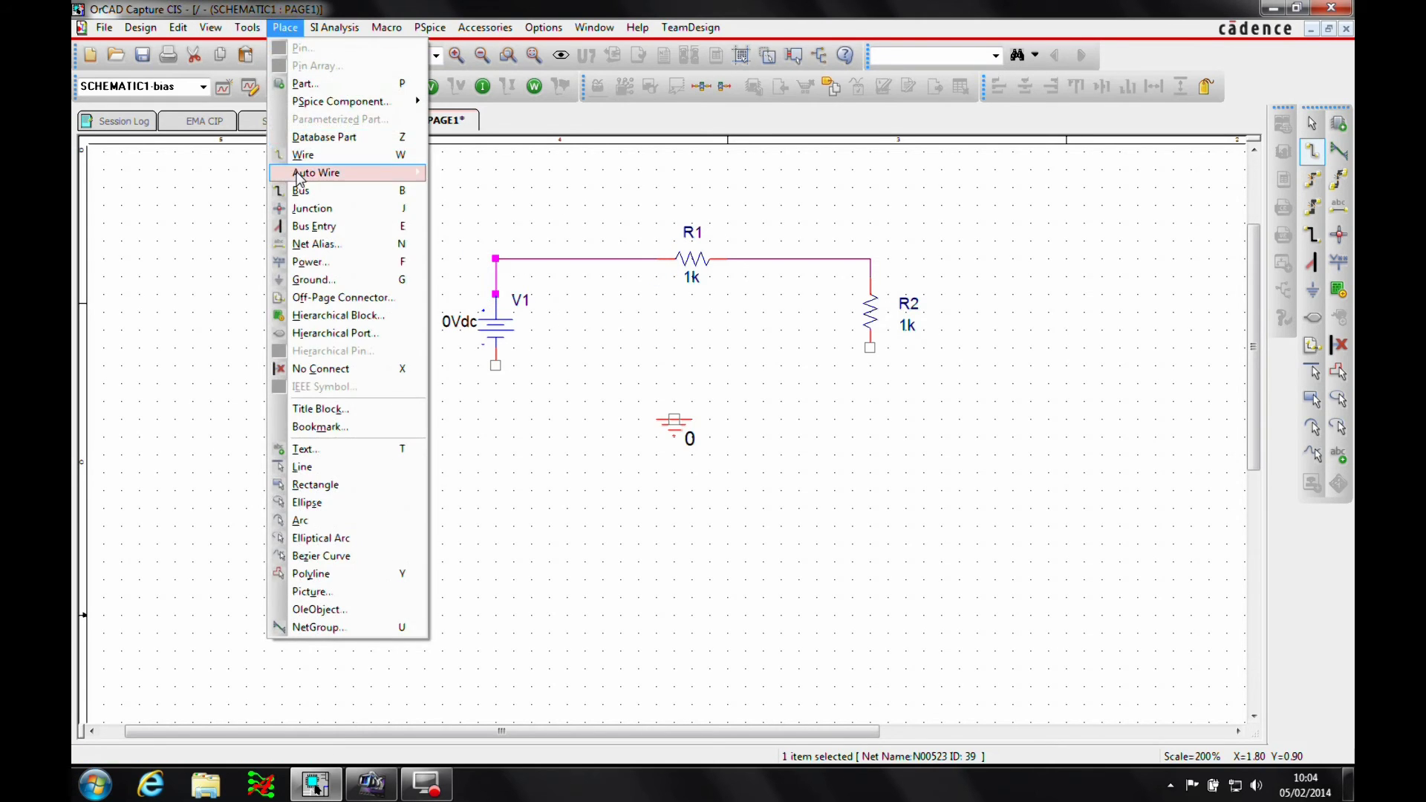
pyautogui.moveTo(320, 173)
pyautogui.click(470, 174)
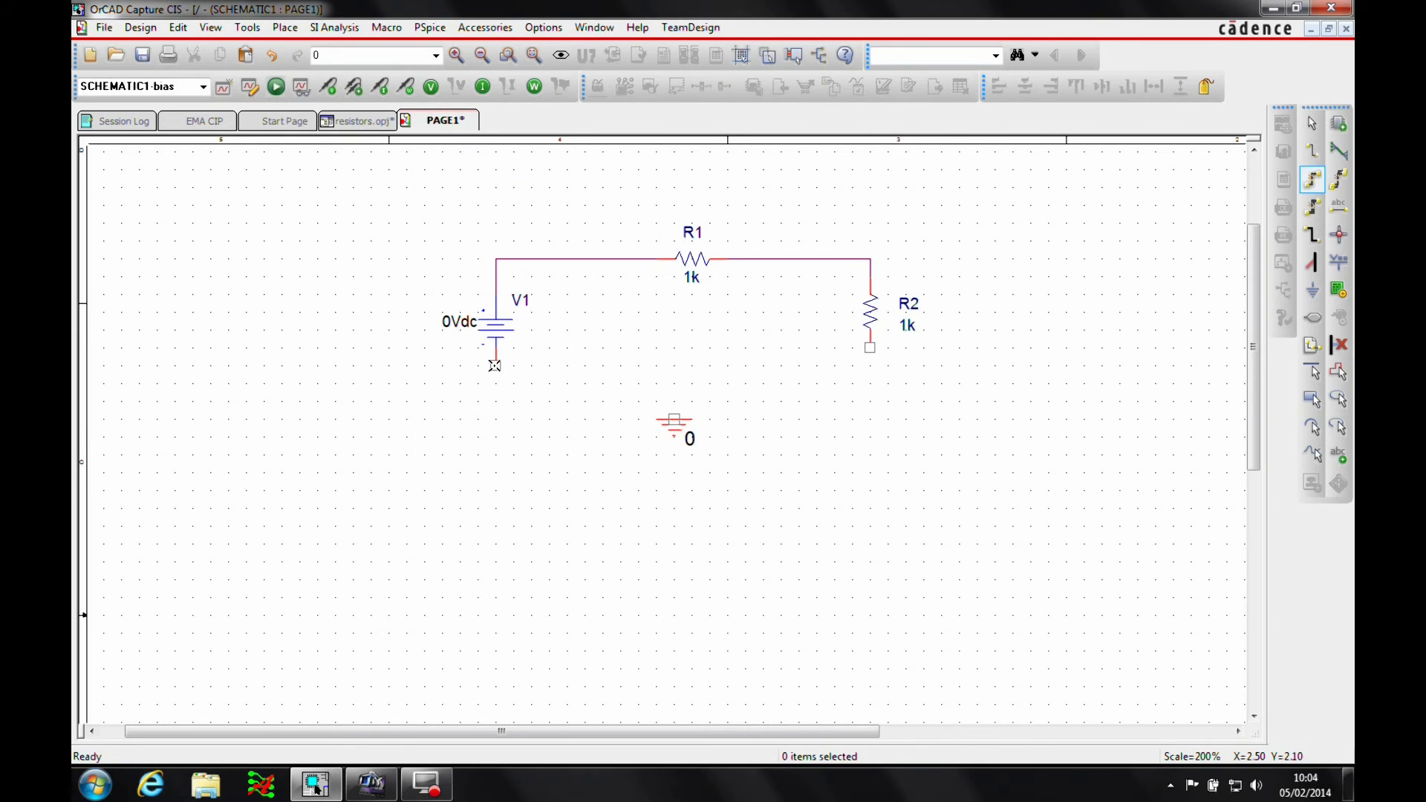
pyautogui.click(495, 364)
pyautogui.click(867, 346)
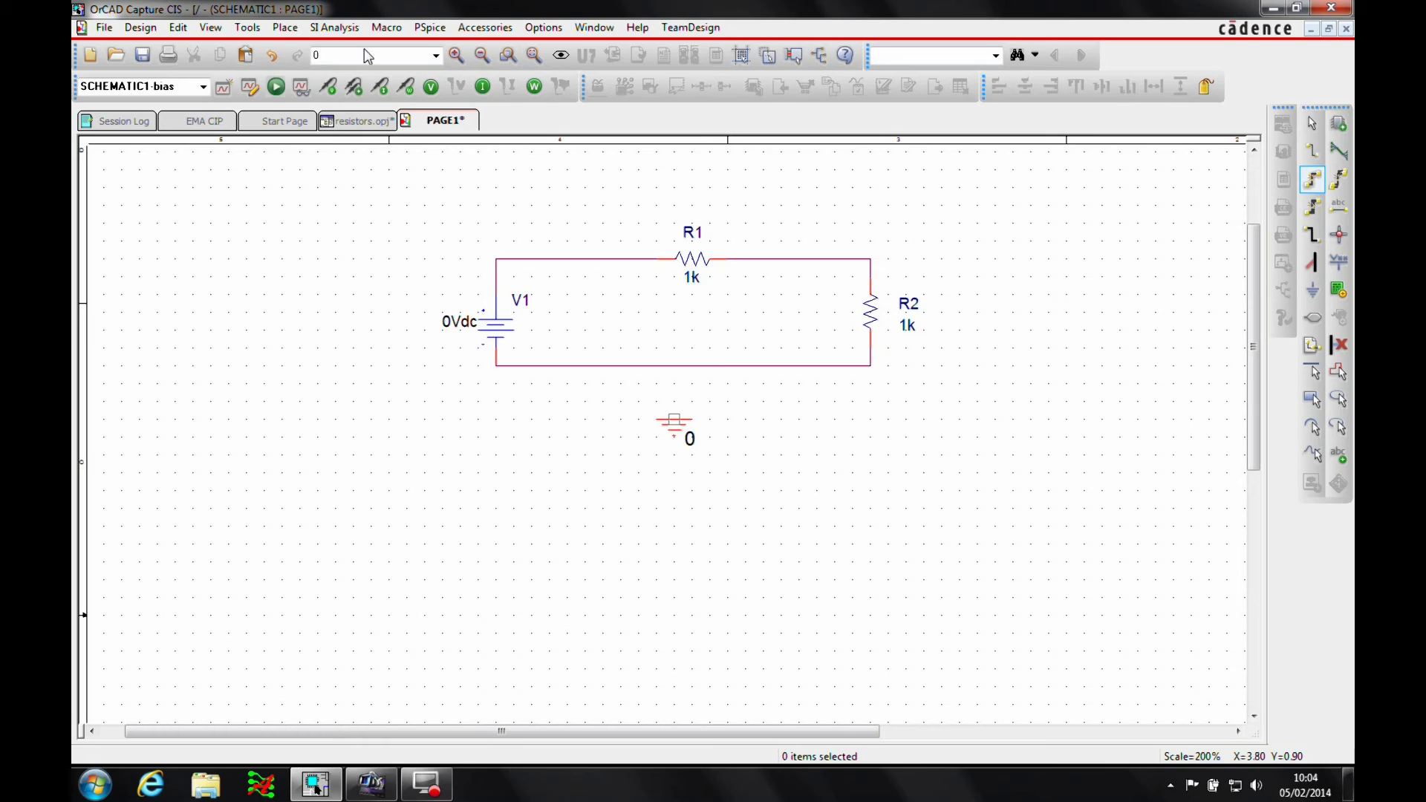
# - Wire the ground symbol up to the bottom wire and straighten the loop's bottom wiring
pyautogui.click(299, 29)
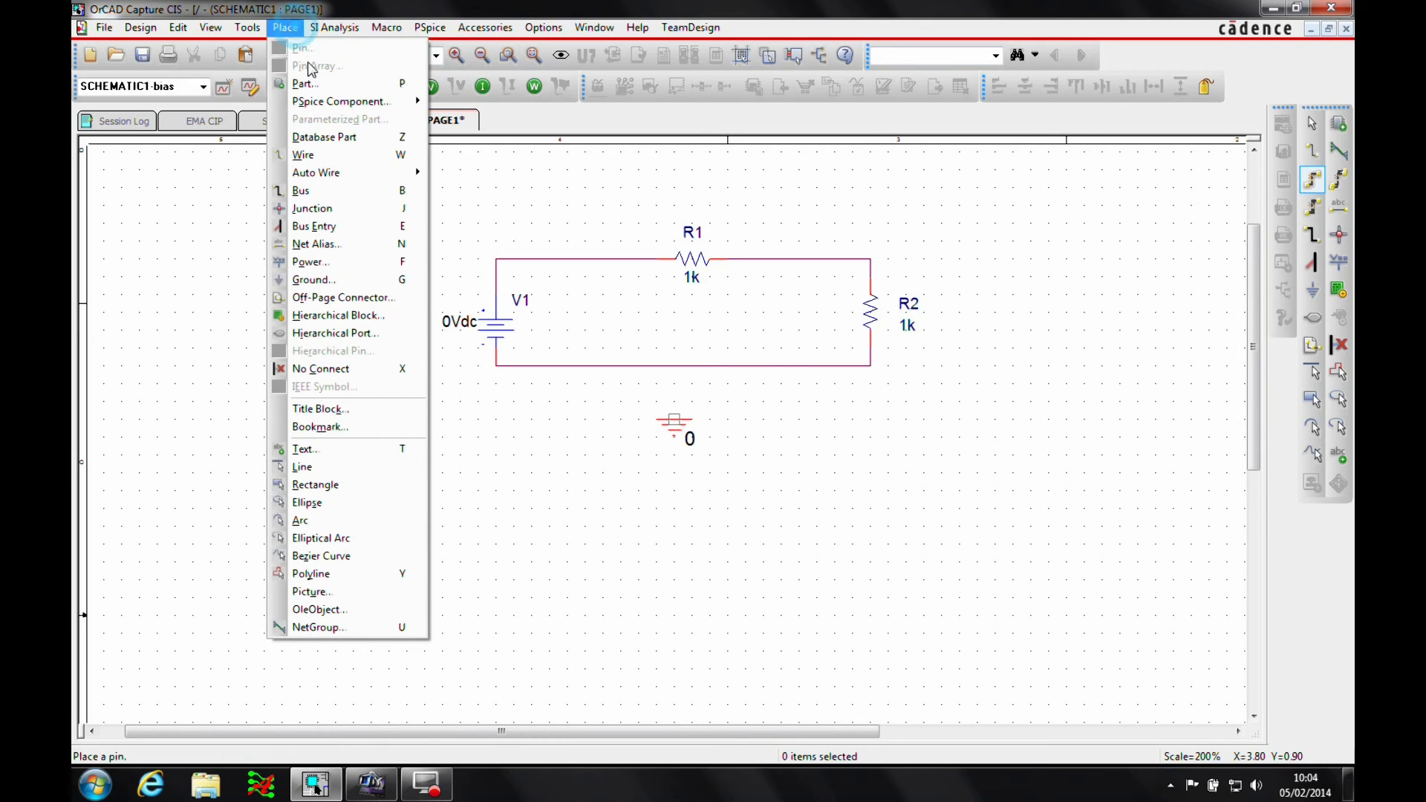
pyautogui.click(322, 153)
pyautogui.click(673, 419)
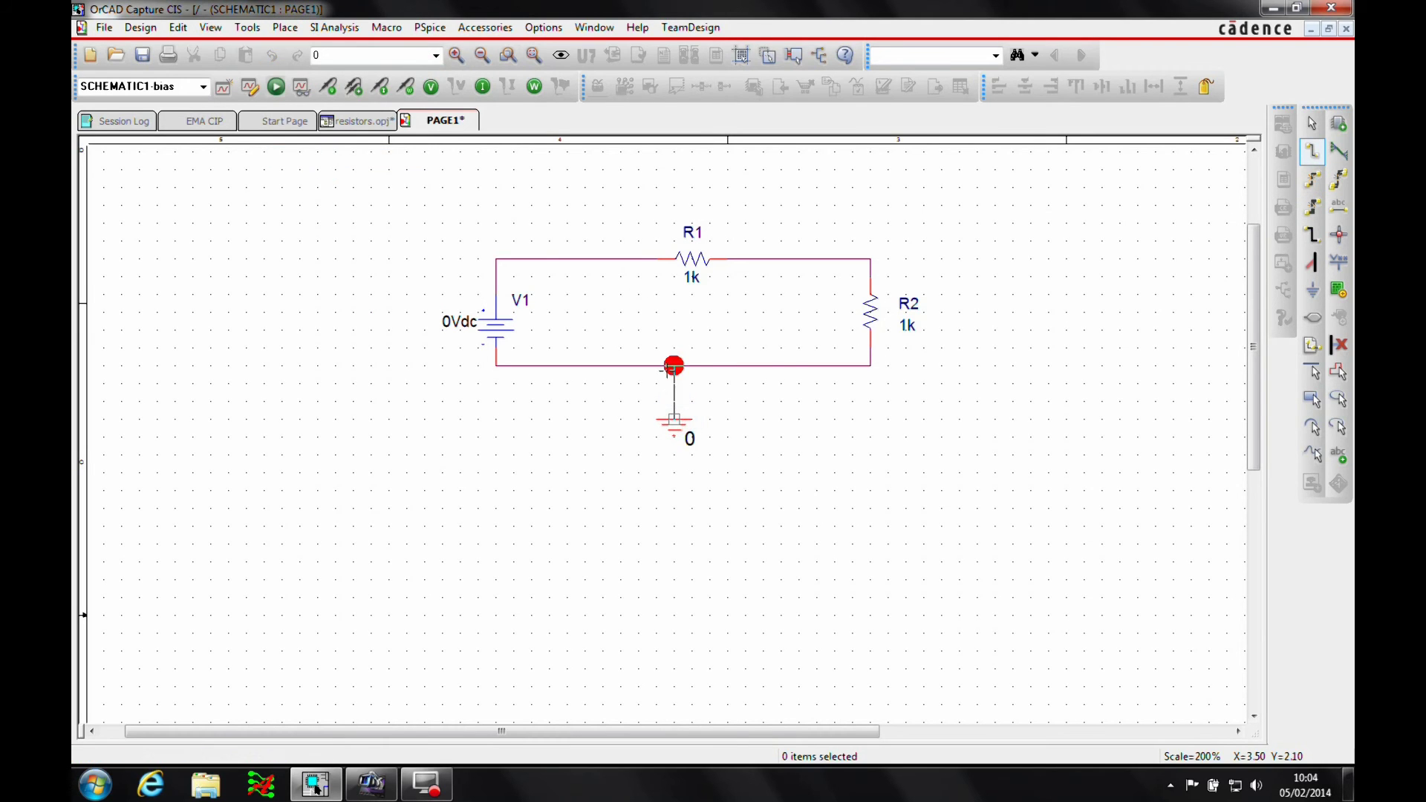
pyautogui.click(674, 365)
pyautogui.press('Escape')
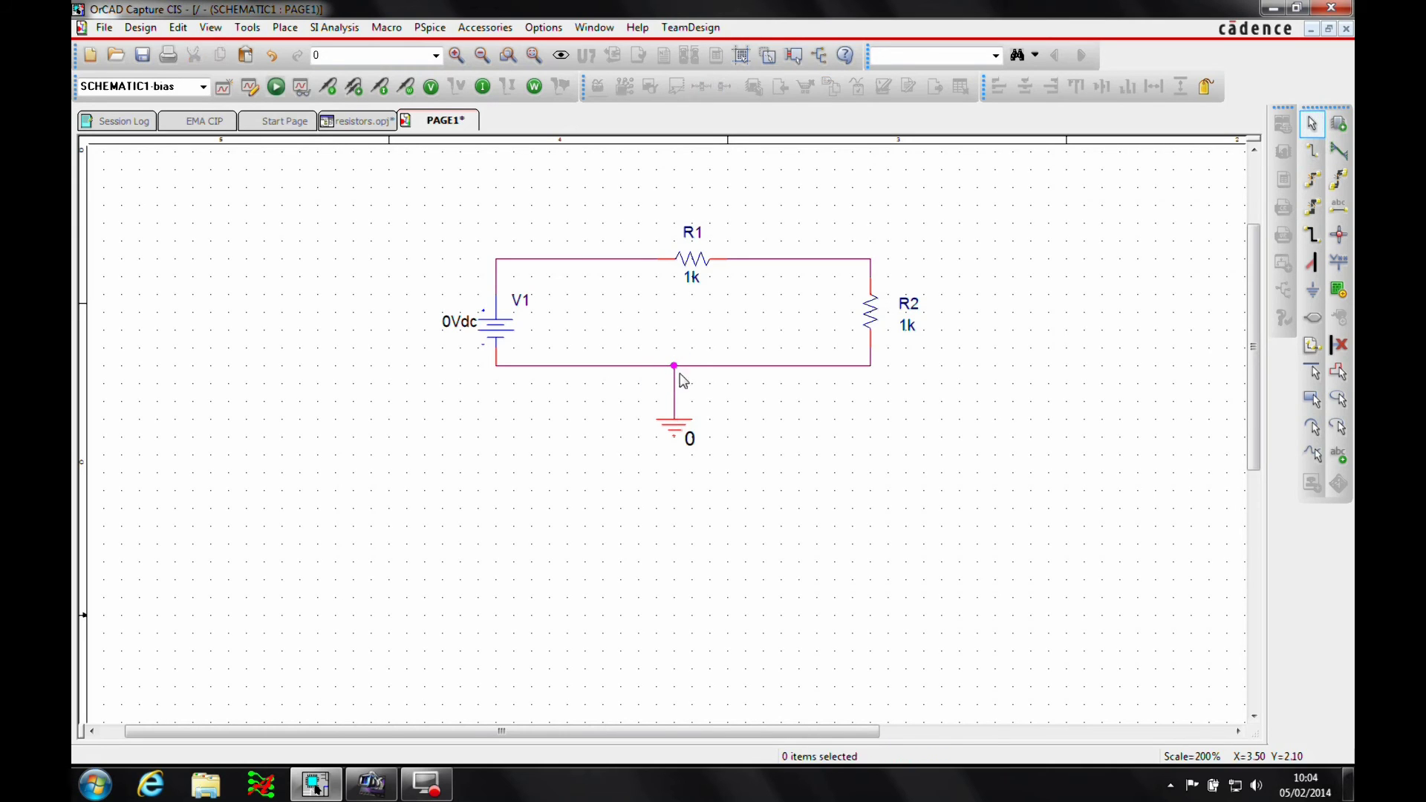
pyautogui.moveTo(674, 366); pyautogui.dragTo(673, 383)
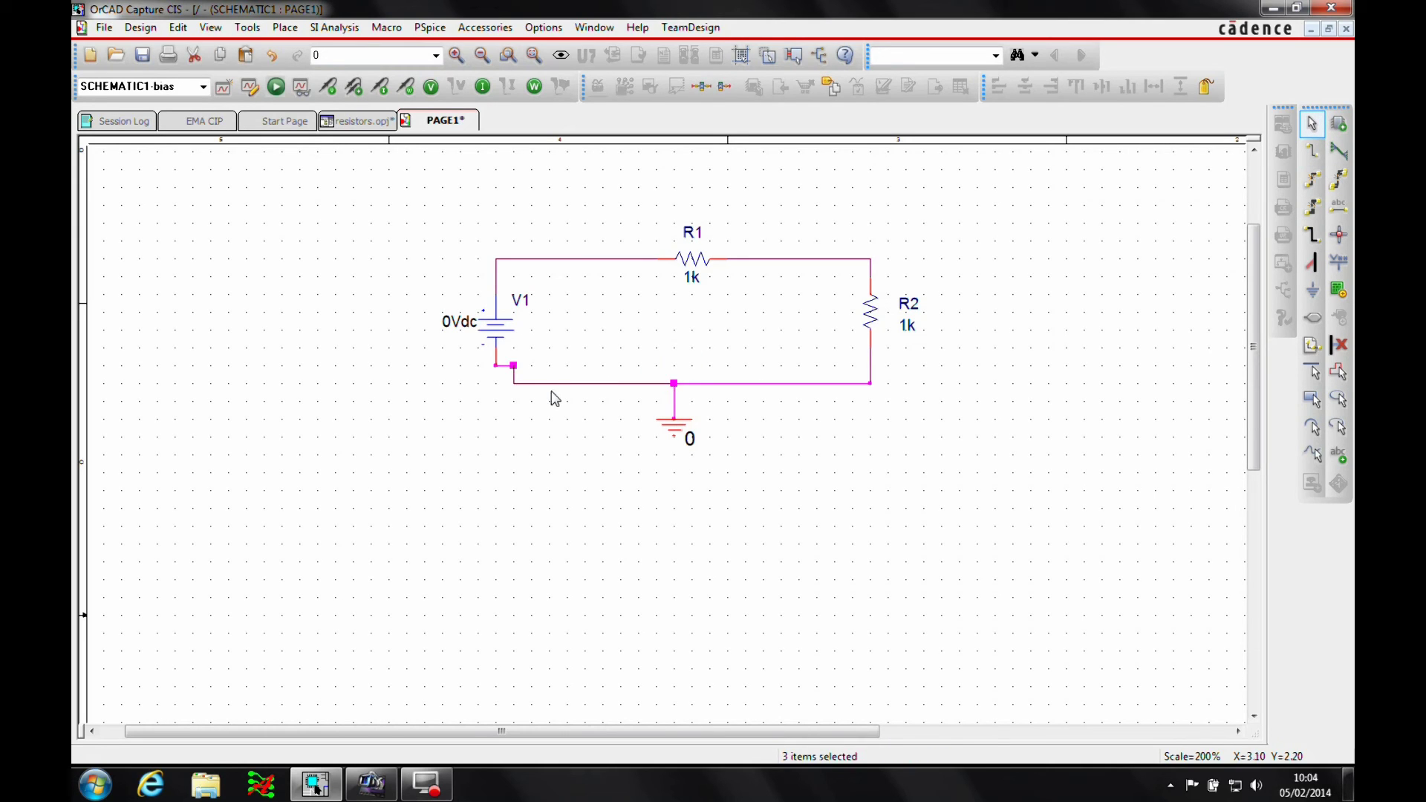
pyautogui.moveTo(517, 371); pyautogui.dragTo(499, 371)
pyautogui.click(497, 417)
pyautogui.click(595, 260)
pyautogui.rightClick(594, 265)
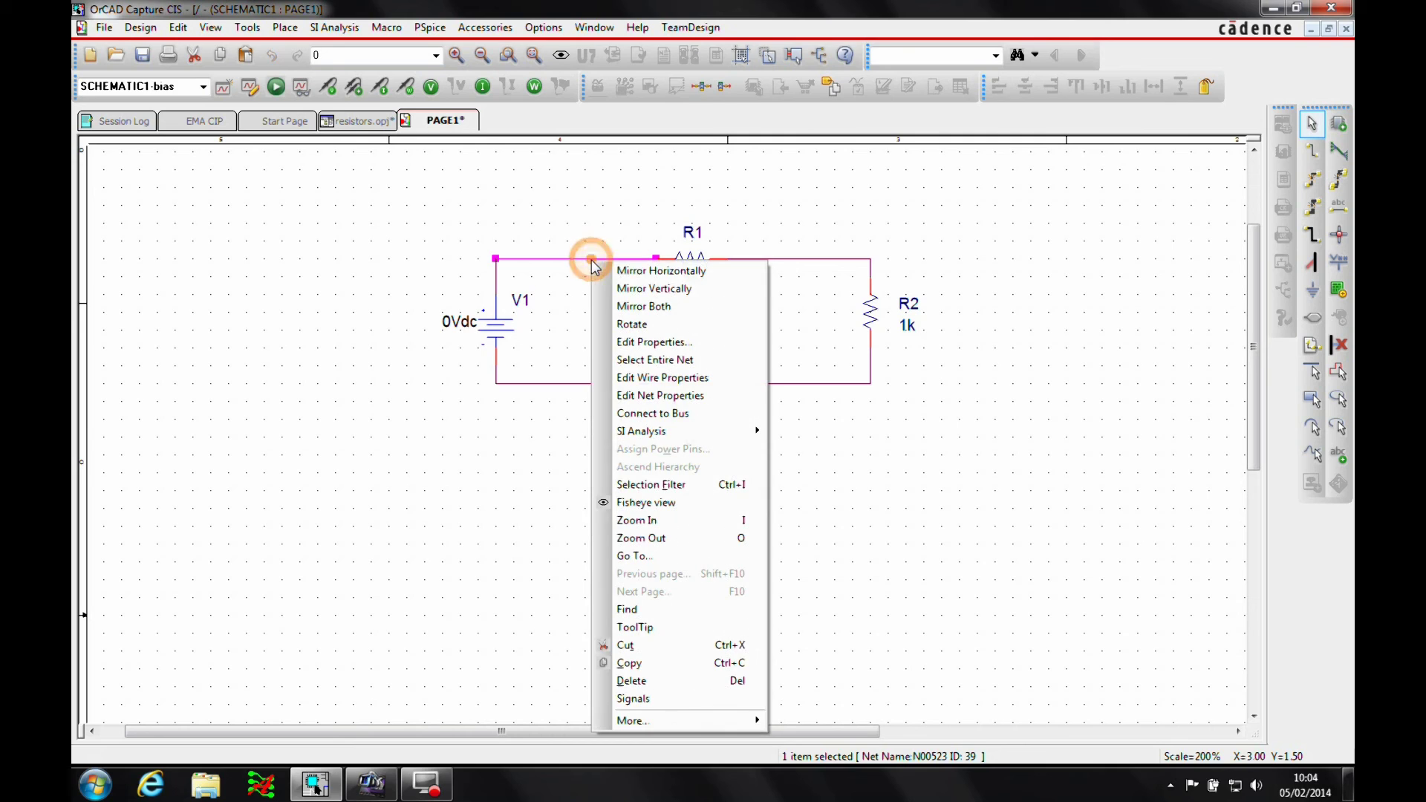
pyautogui.click(650, 346)
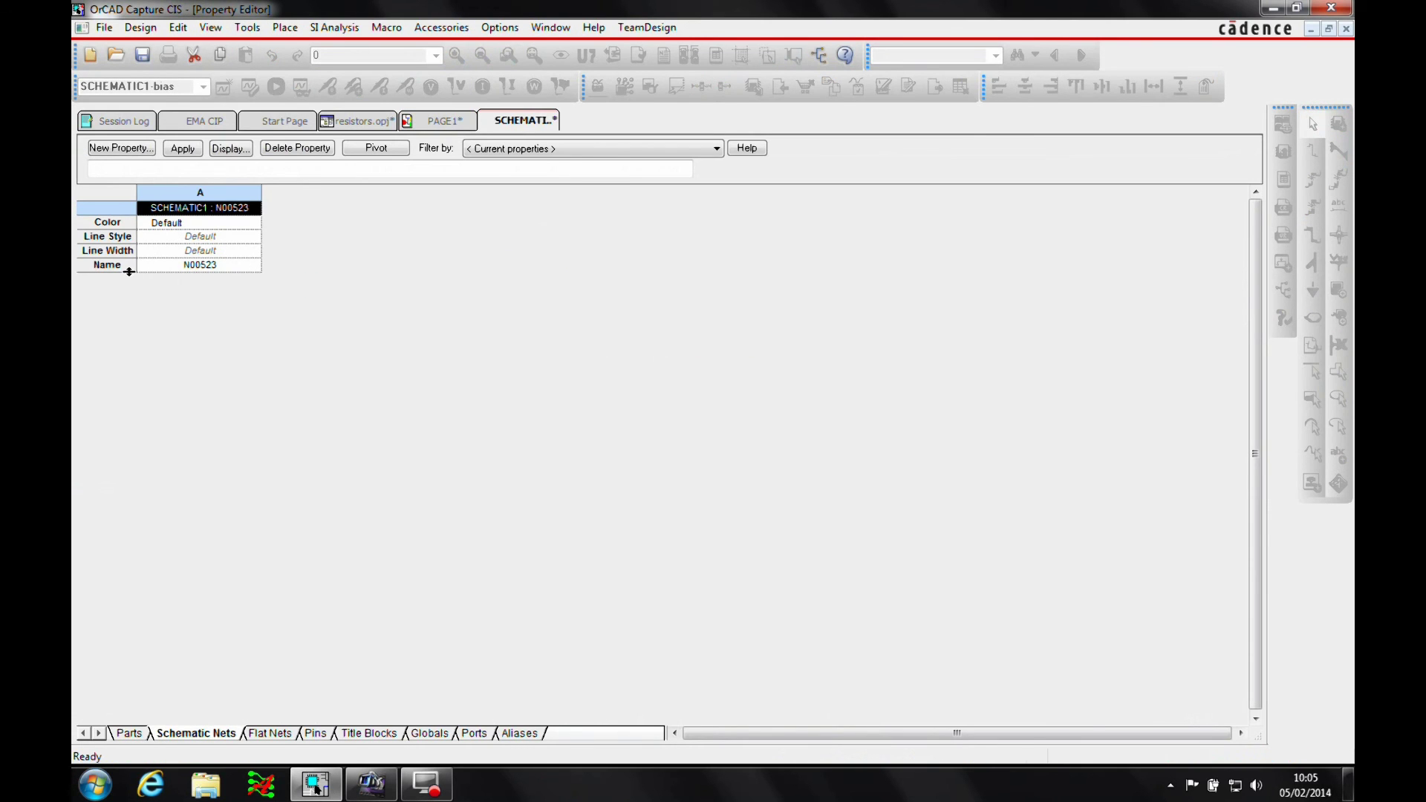
pyautogui.rightClick(520, 120)
pyautogui.click(553, 207)
pyautogui.click(698, 385)
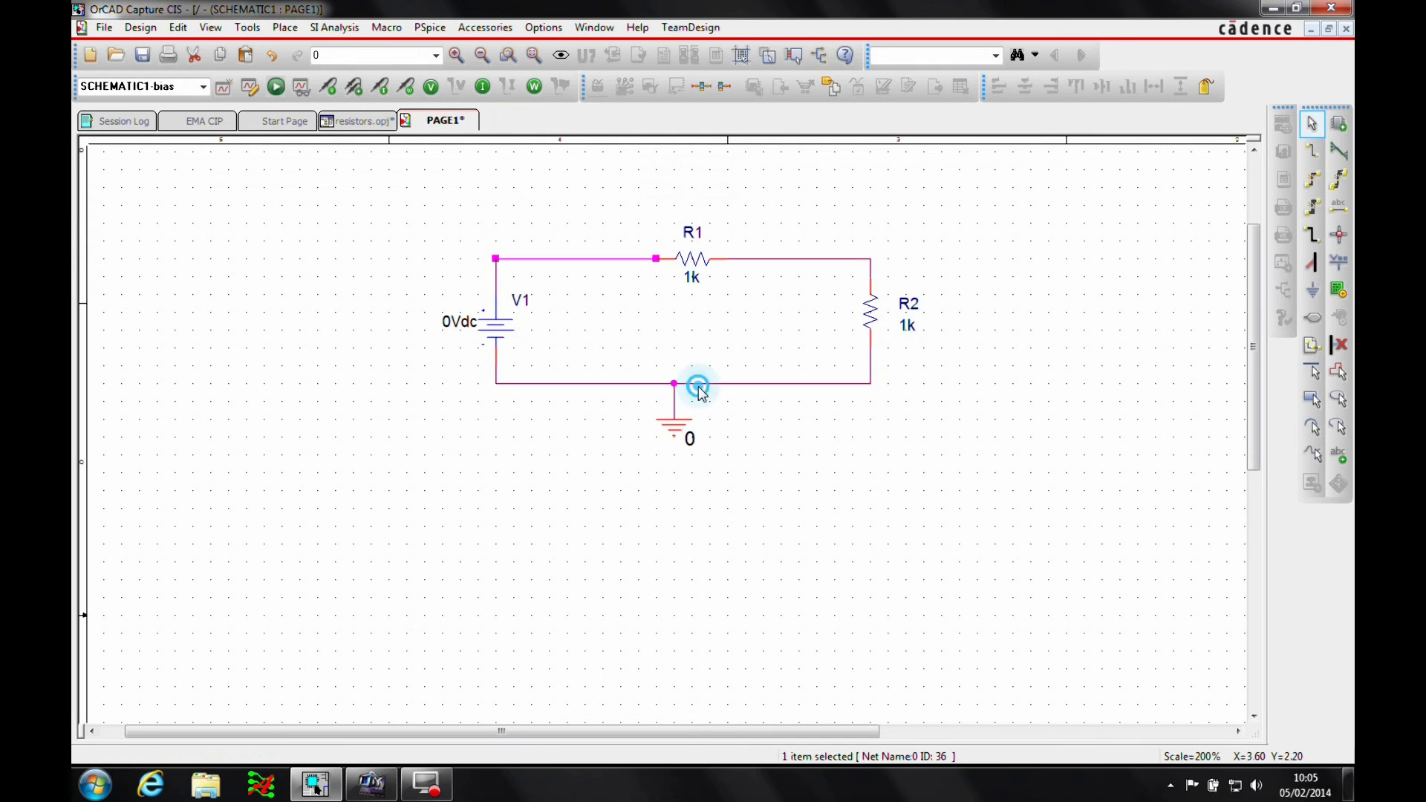
pyautogui.click(785, 435)
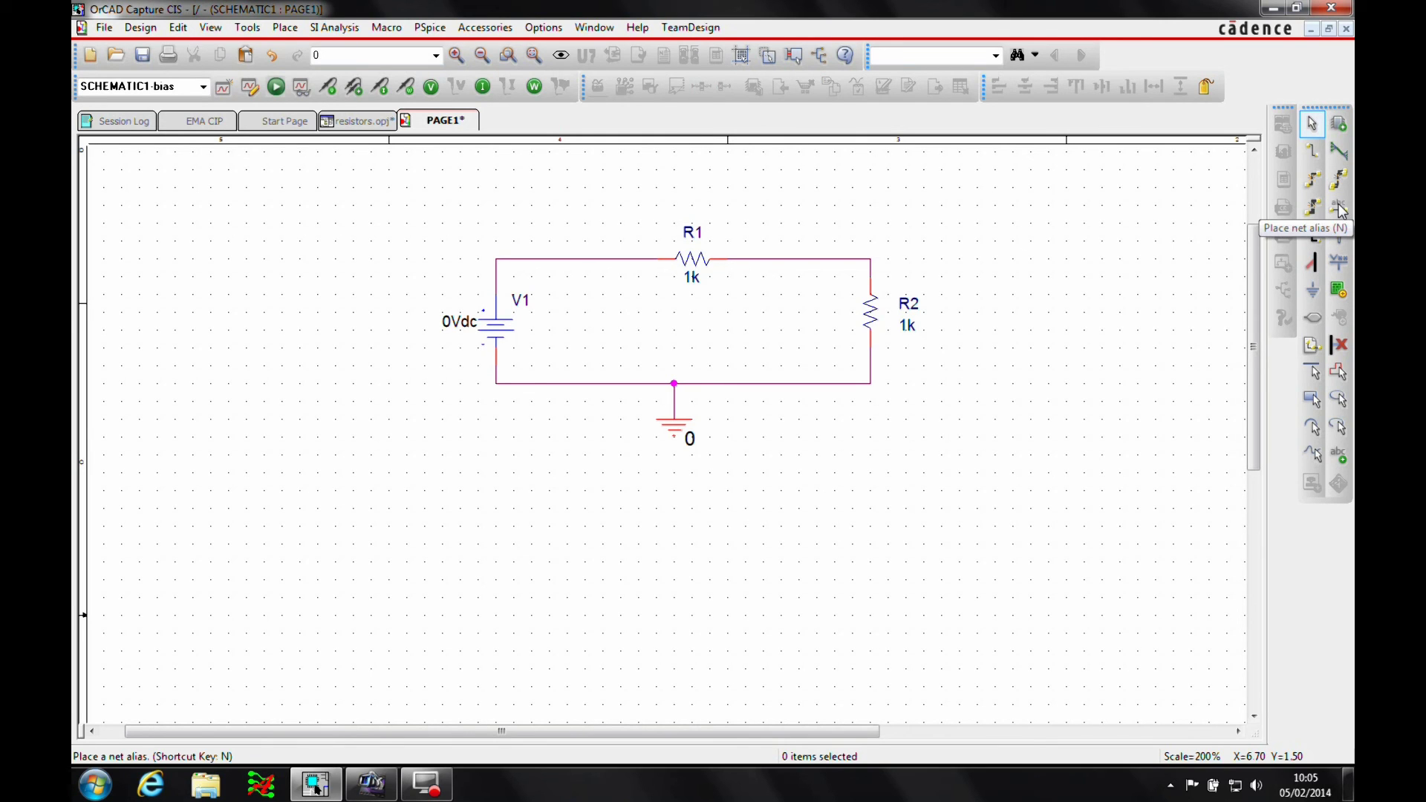
# - Add net alias input on the wire between V1 and R1
pyautogui.click(287, 28)
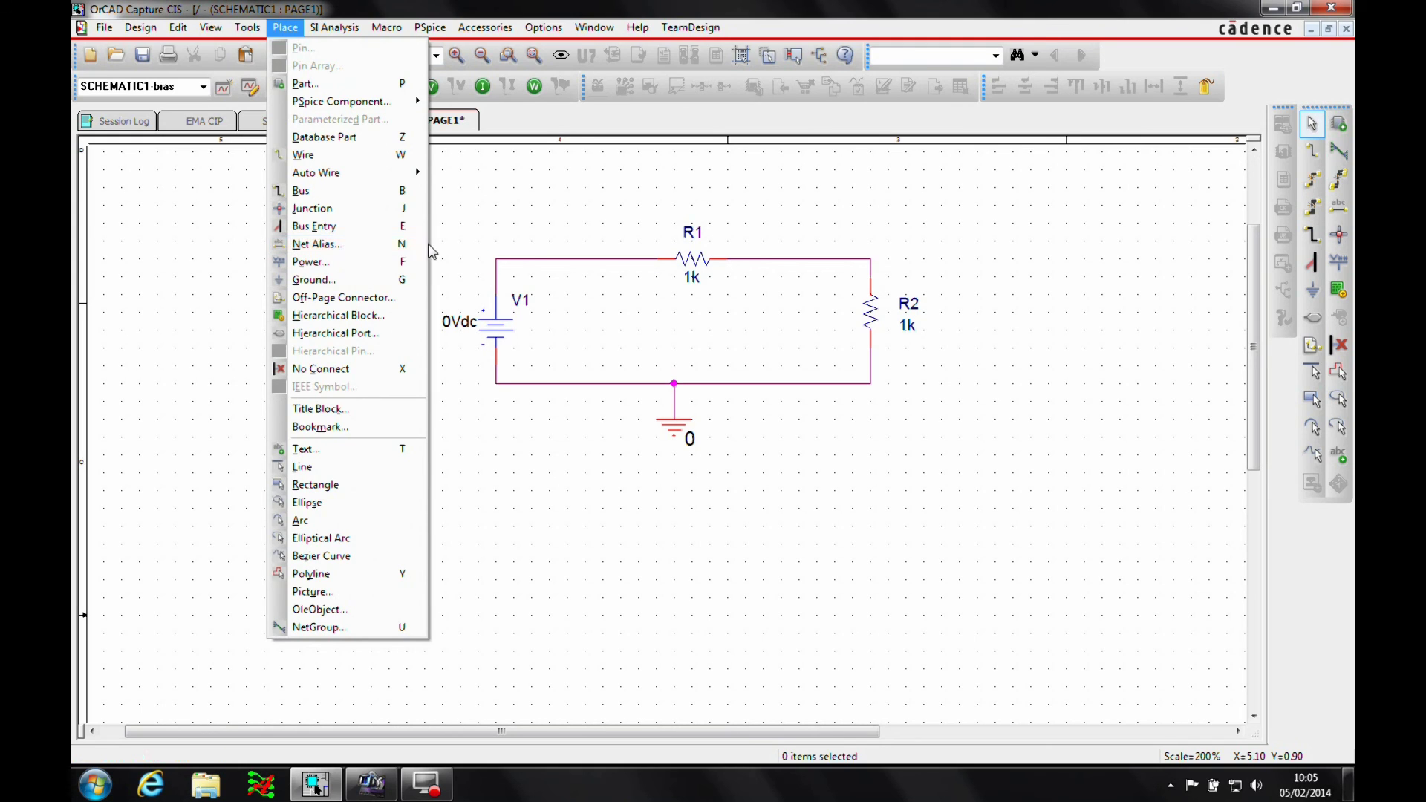
pyautogui.click(401, 250)
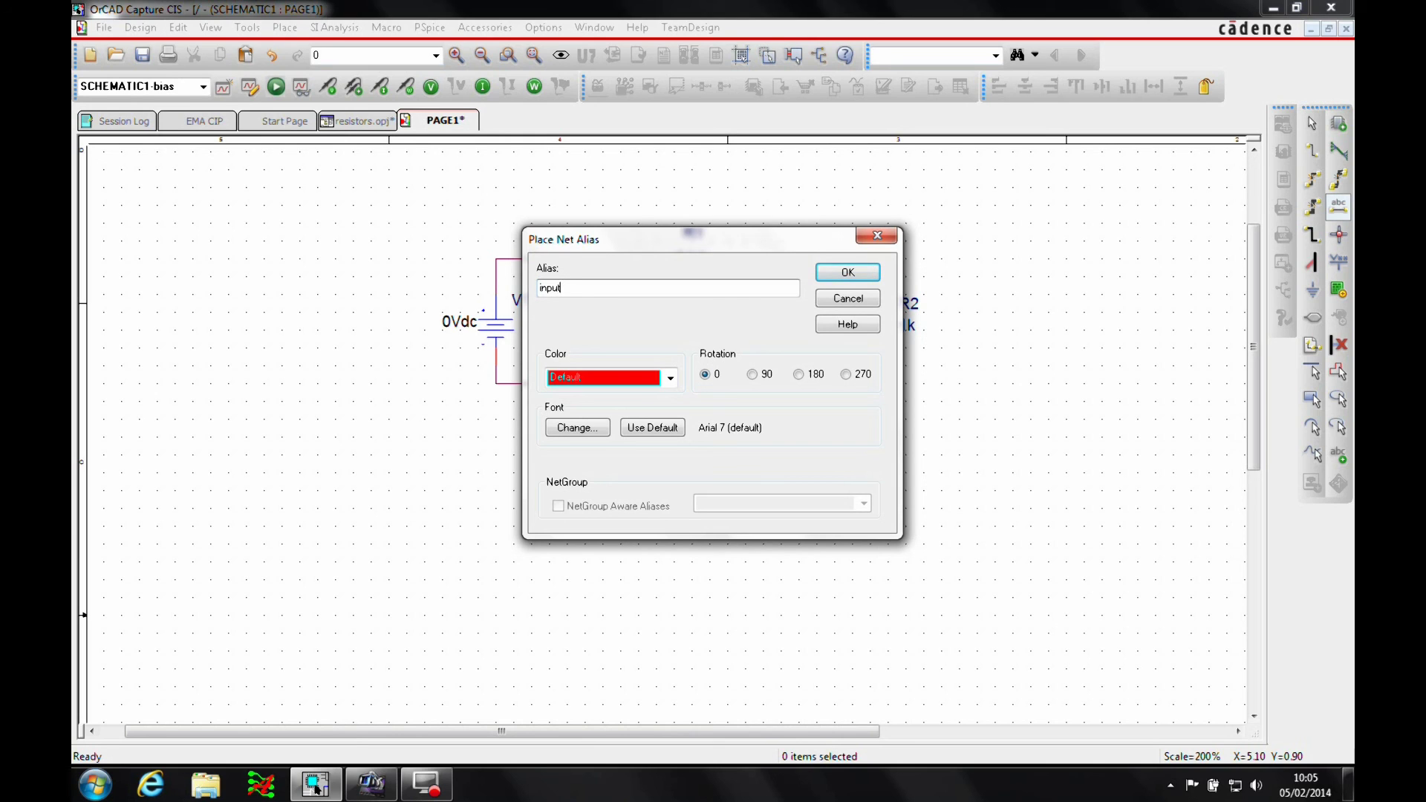
pyautogui.click(841, 275)
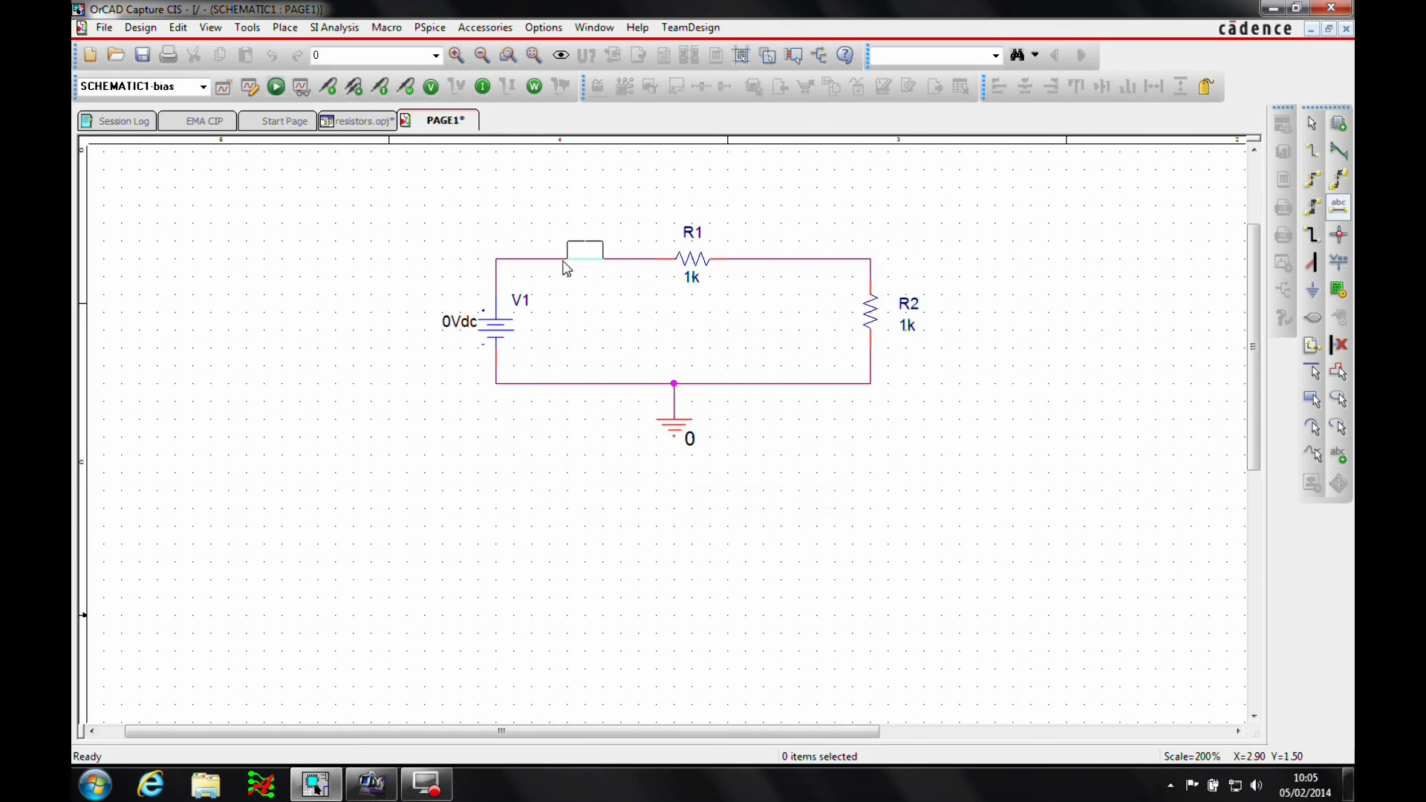
pyautogui.click(565, 261)
# - Add net alias output on the wire right of R1
pyautogui.rightClick(694, 261)
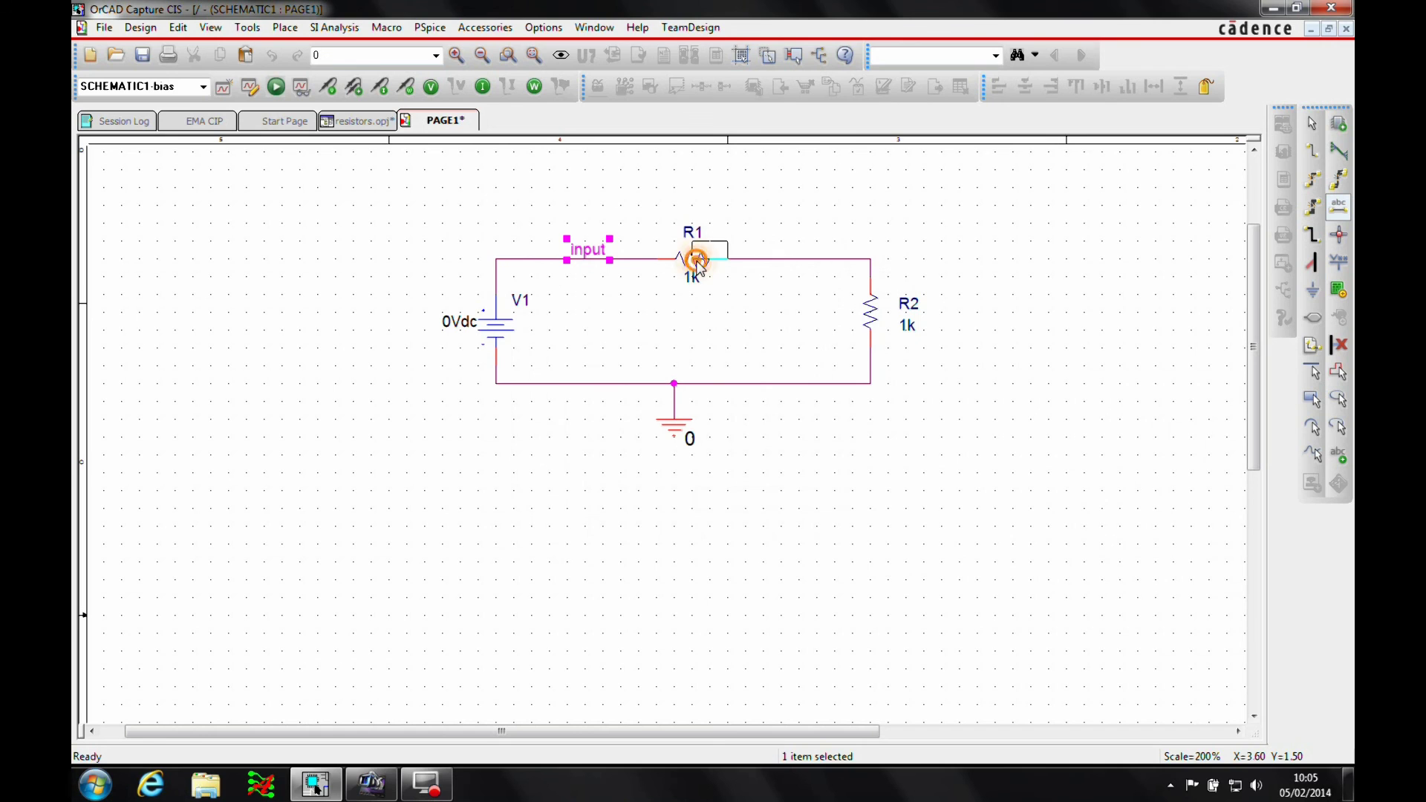
pyautogui.click(728, 306)
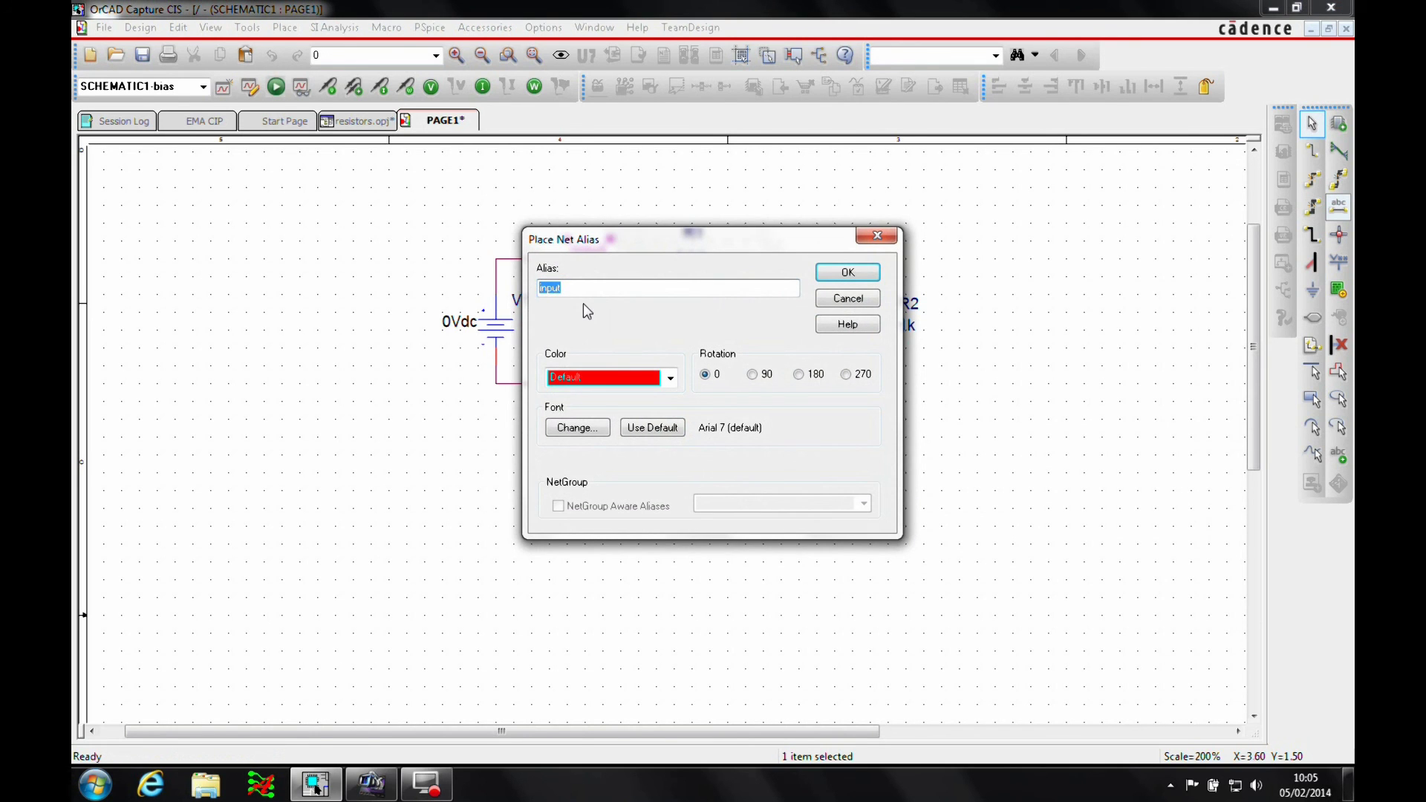
pyautogui.write('outp')
pyautogui.click(847, 271)
pyautogui.click(789, 261)
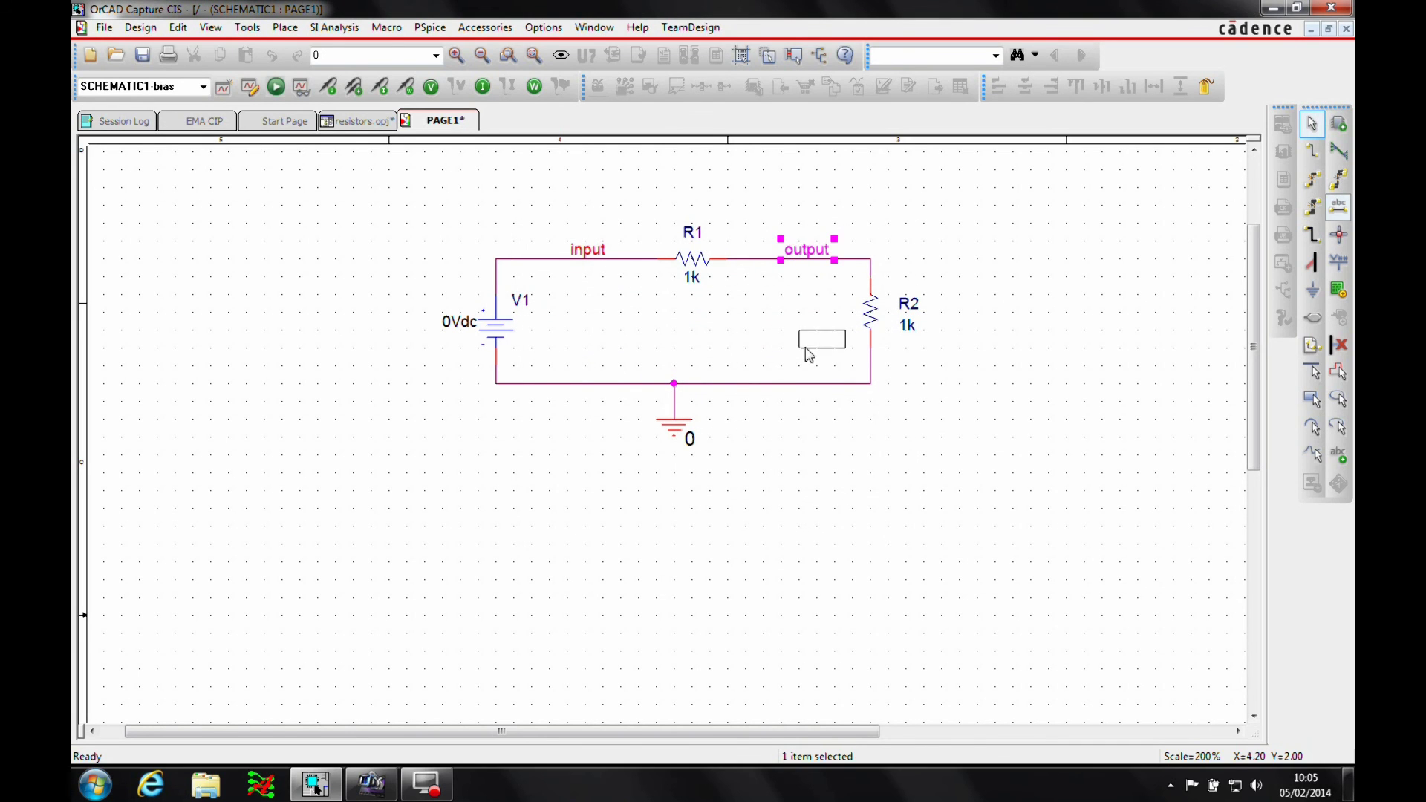
pyautogui.press('Escape')
pyautogui.click(807, 348)
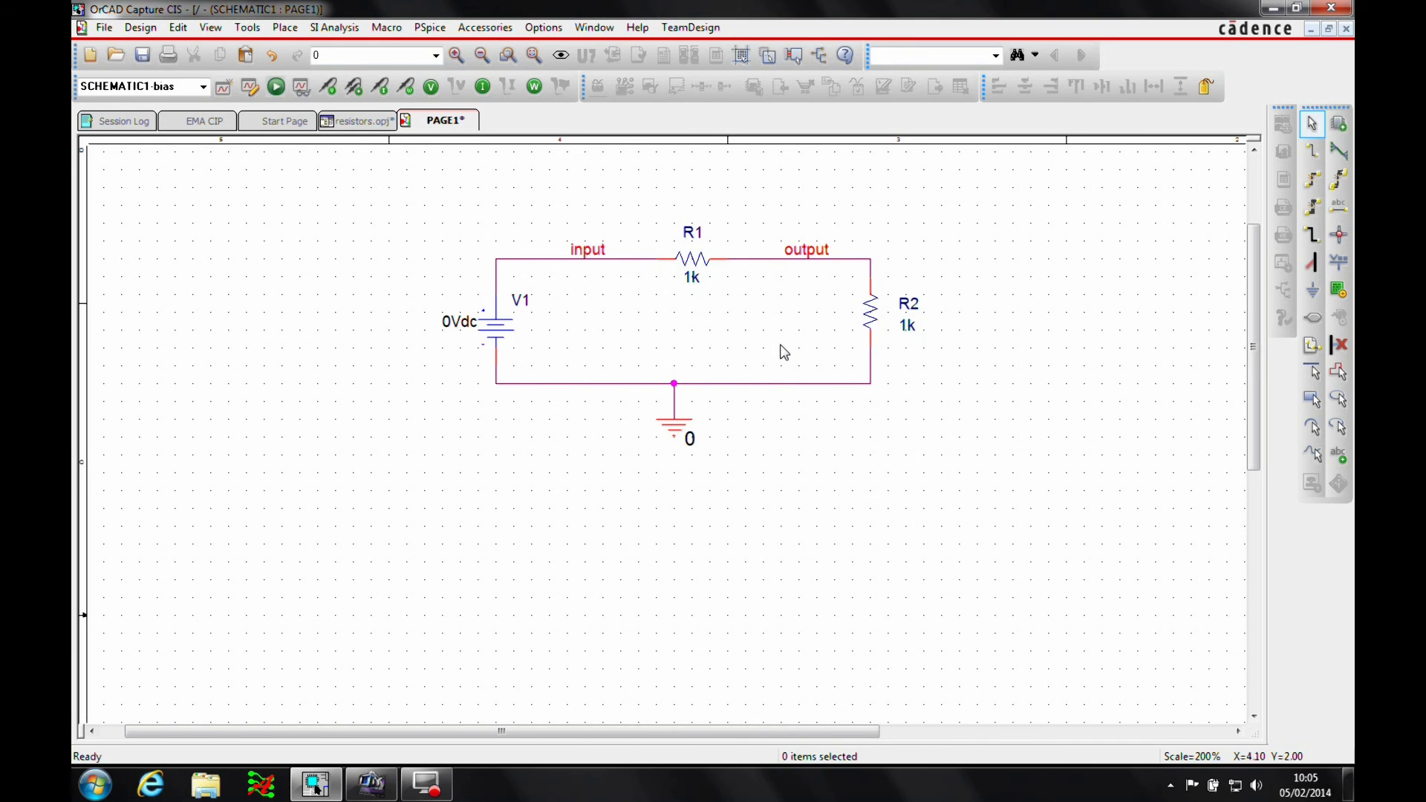